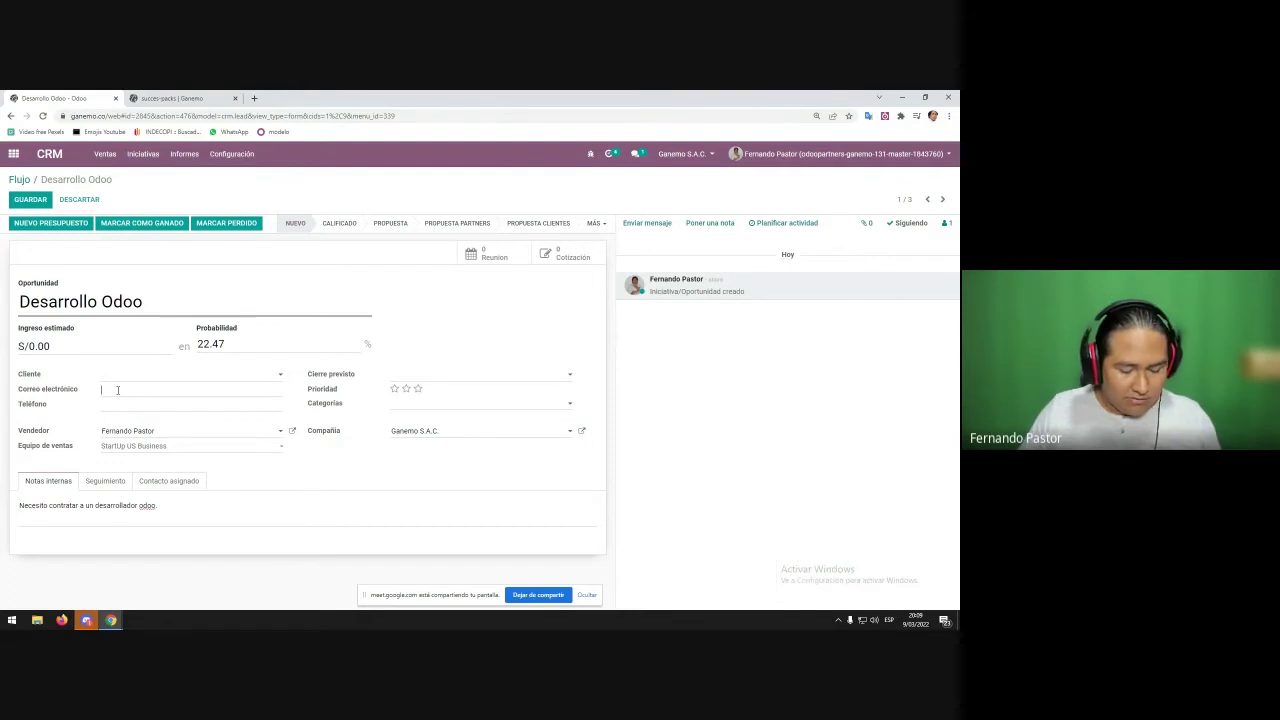
type("test")
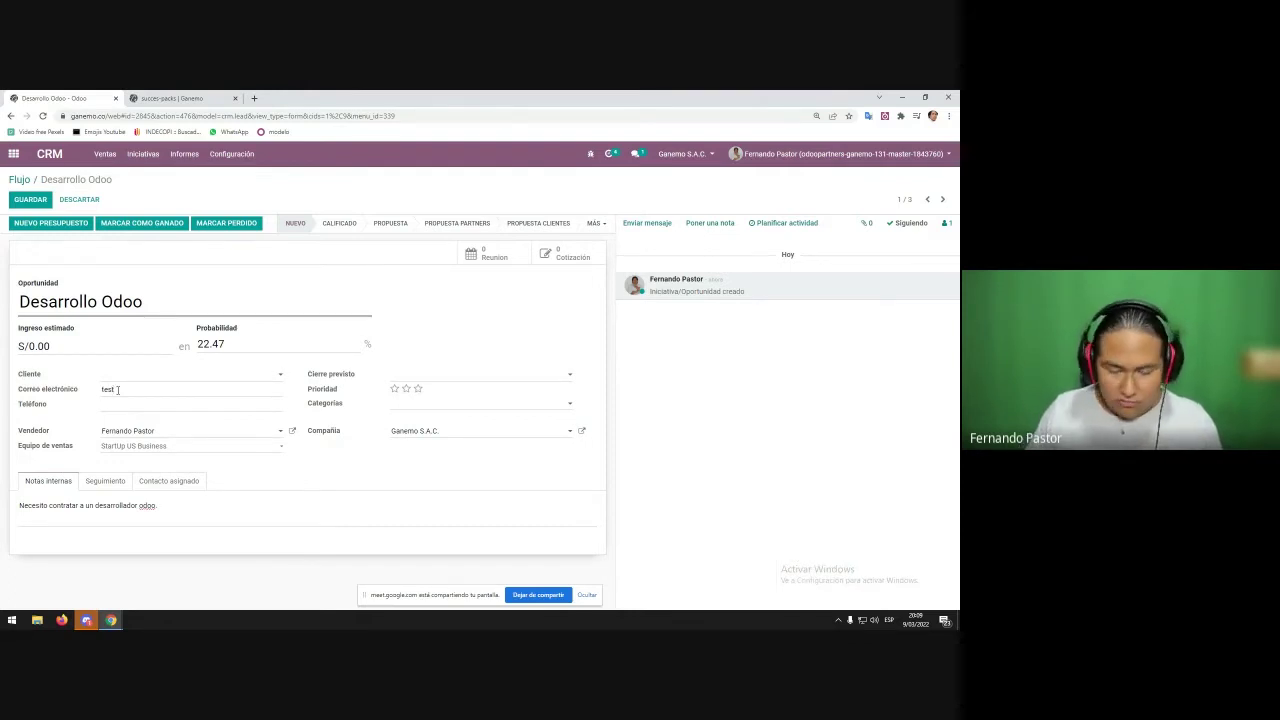
type("@email")
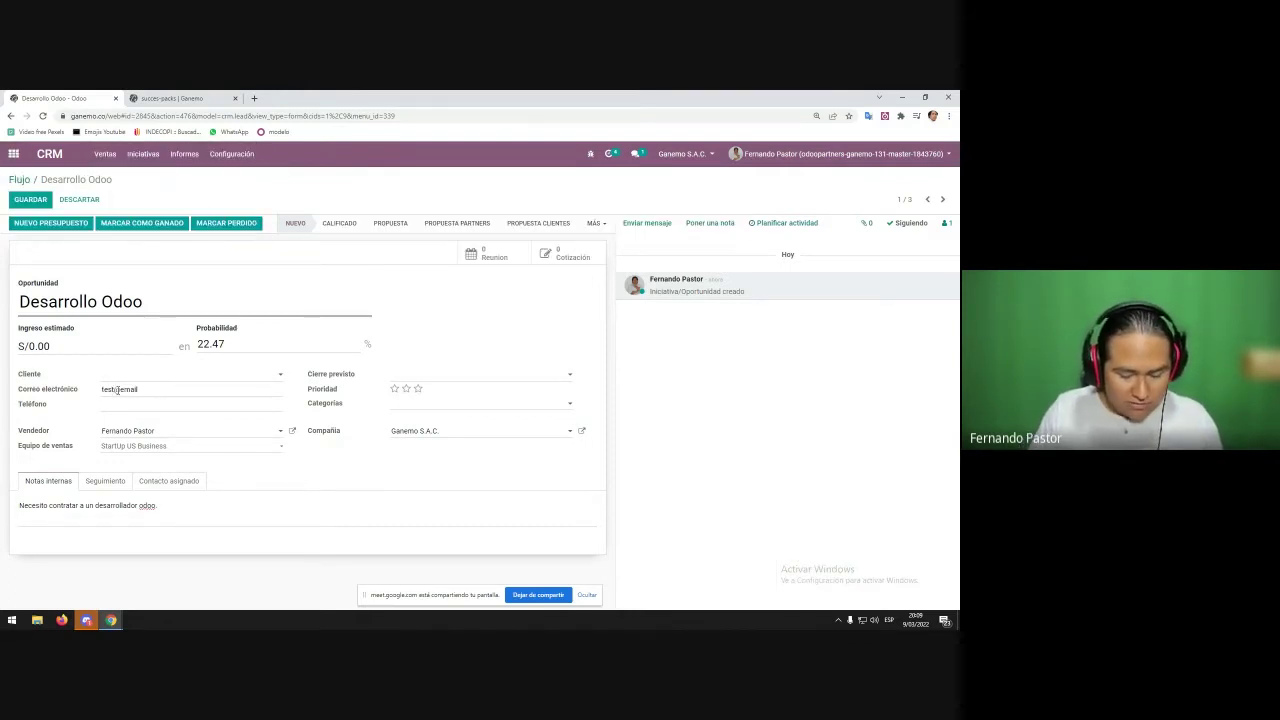
type(".com")
key("Tab")
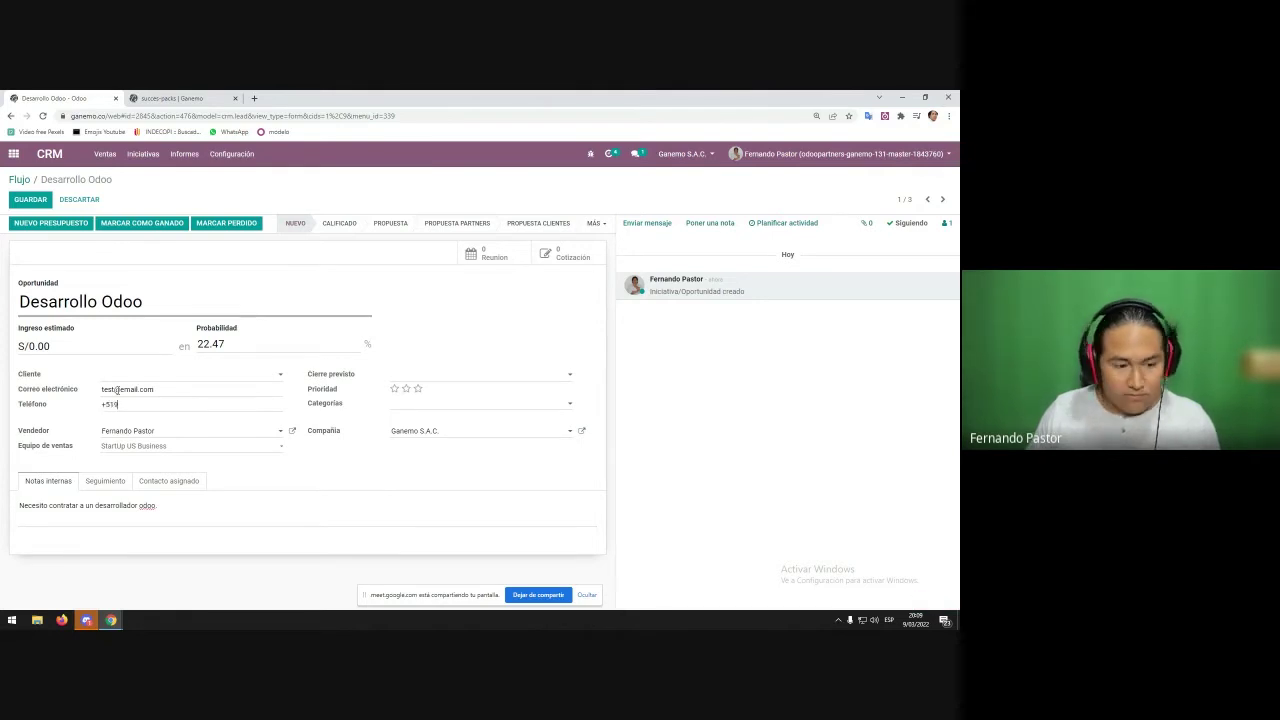
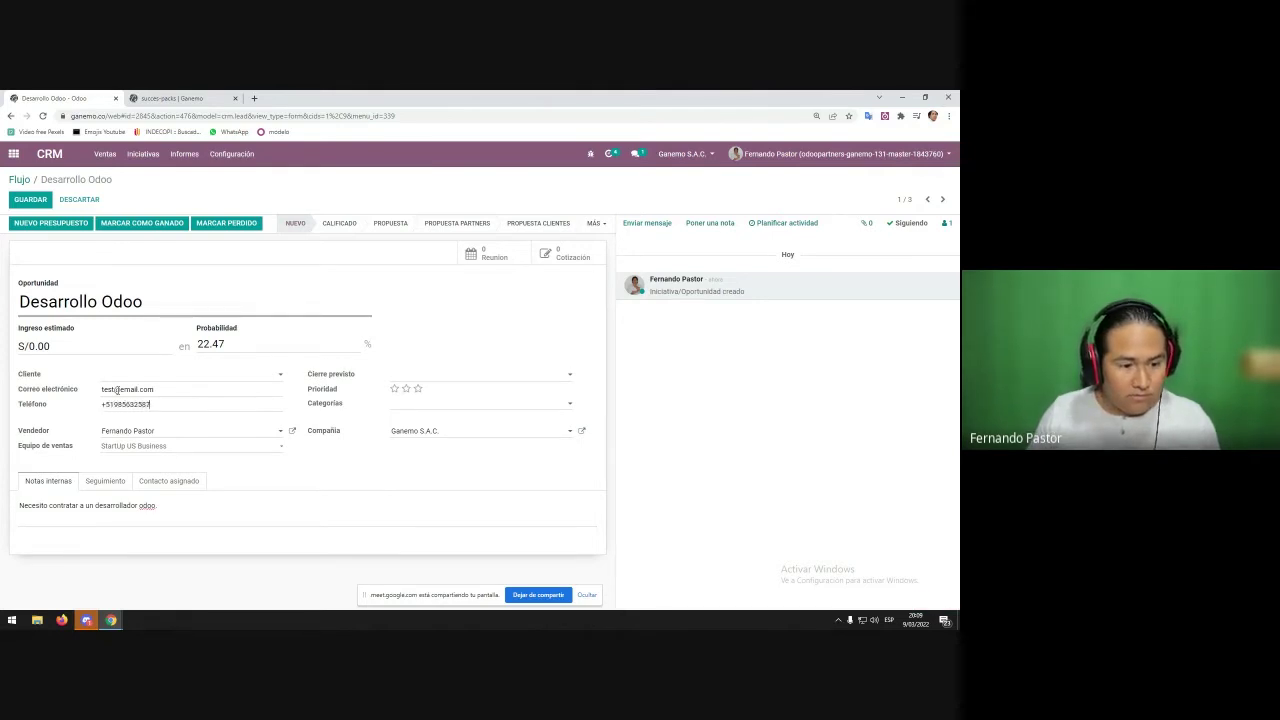
key("Tab")
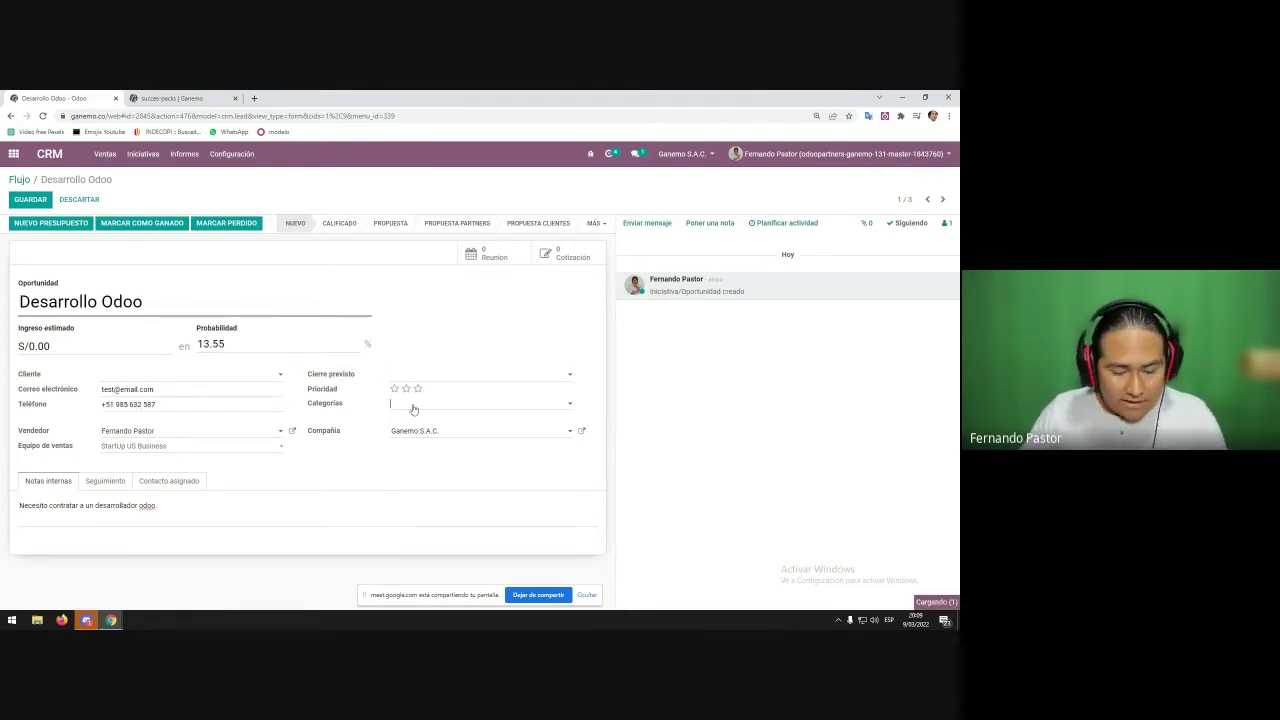
- Add the Developer category tag to Desarrollo Odoo and save the opportunity
left_click(410, 404)
type("dev")
key("Return")
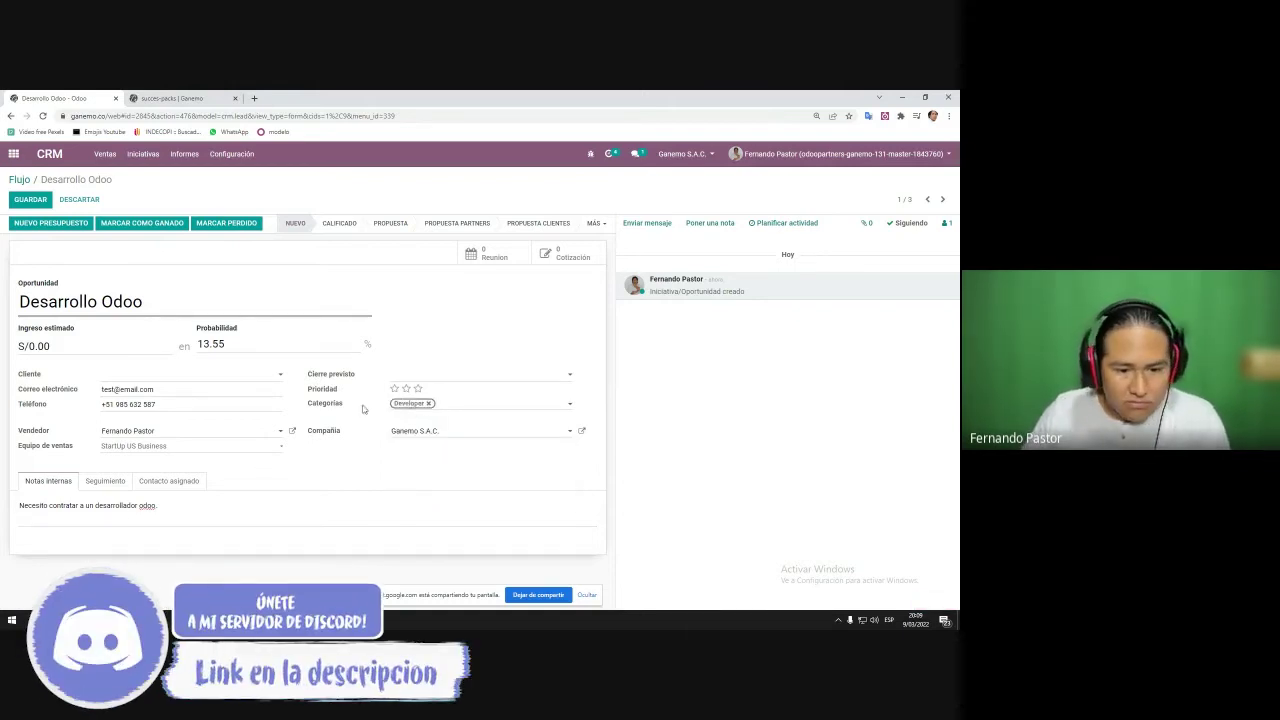
left_click(29, 200)
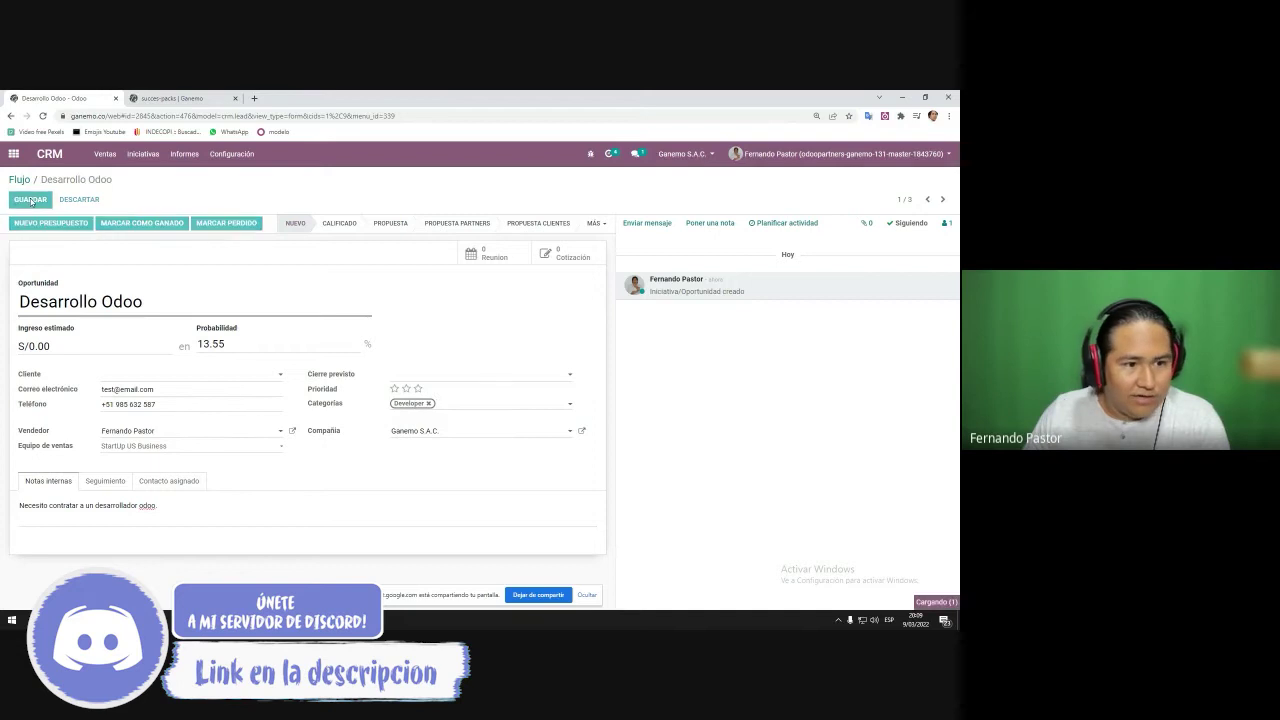
- Move Desarrollo Odoo through Calificado to Propuesta and start a quotation for a new customer
left_click(340, 225)
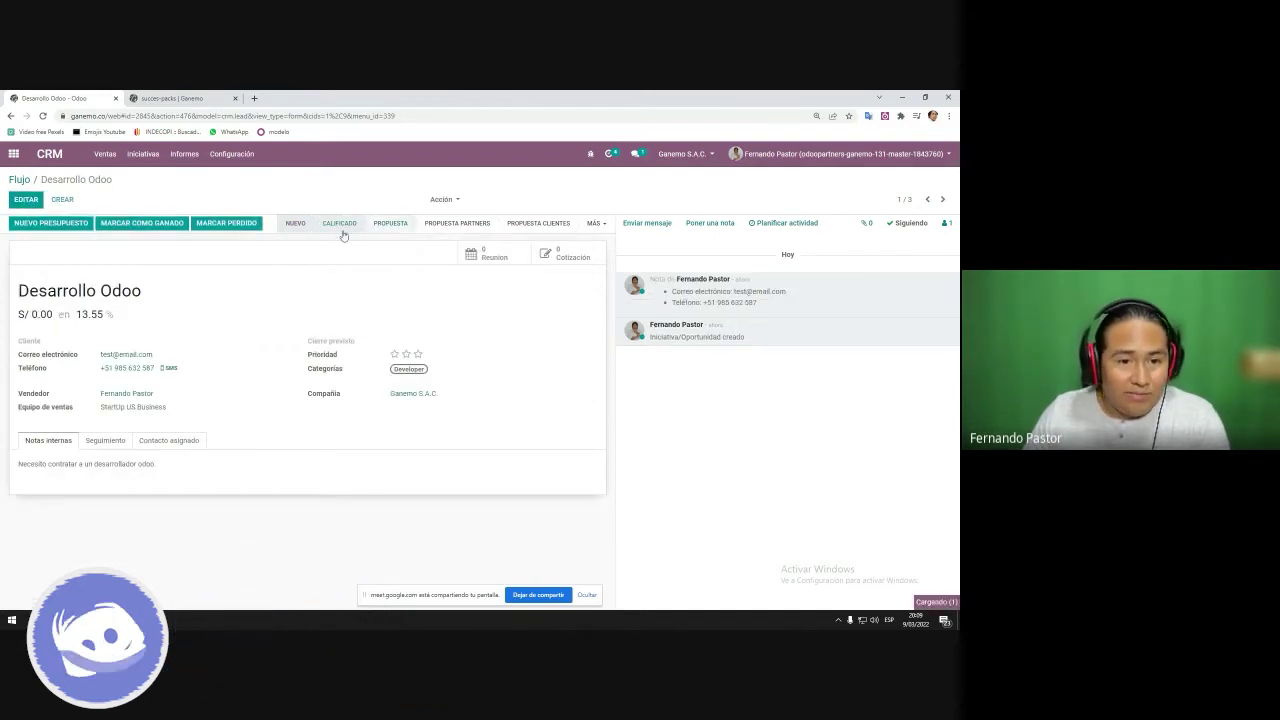
left_click_drag(27, 464, 142, 478)
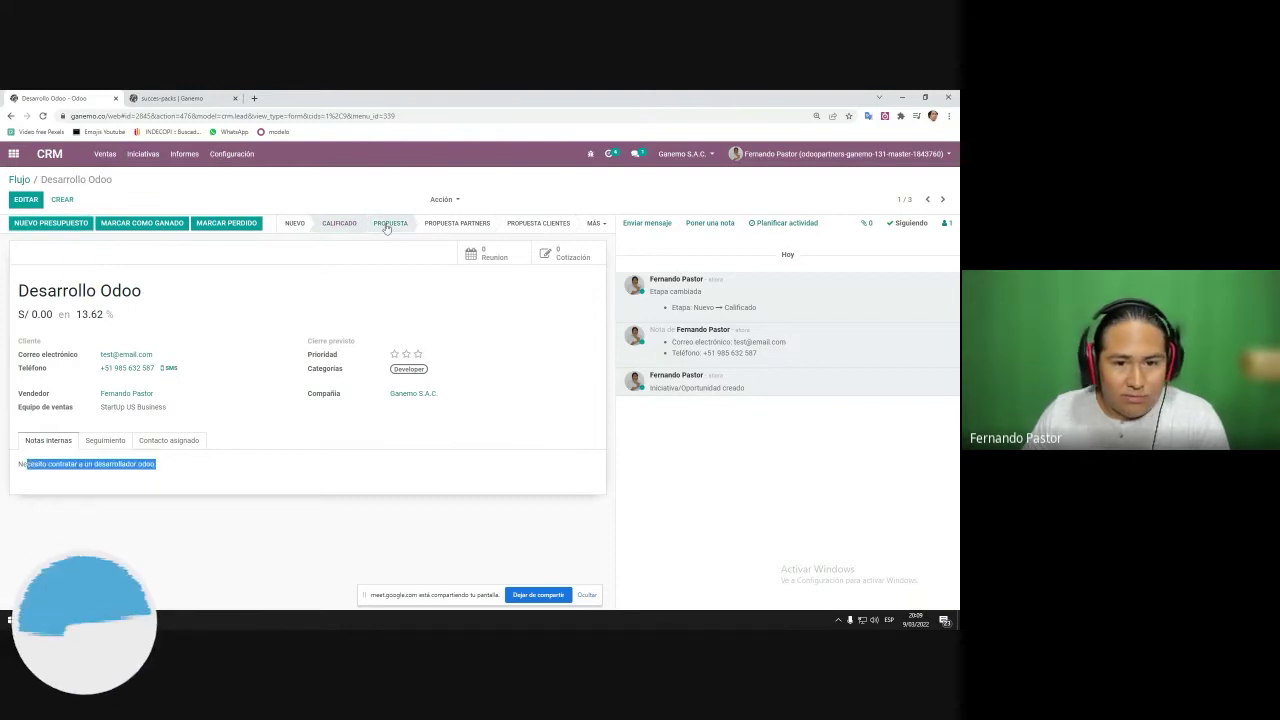
left_click(50, 222)
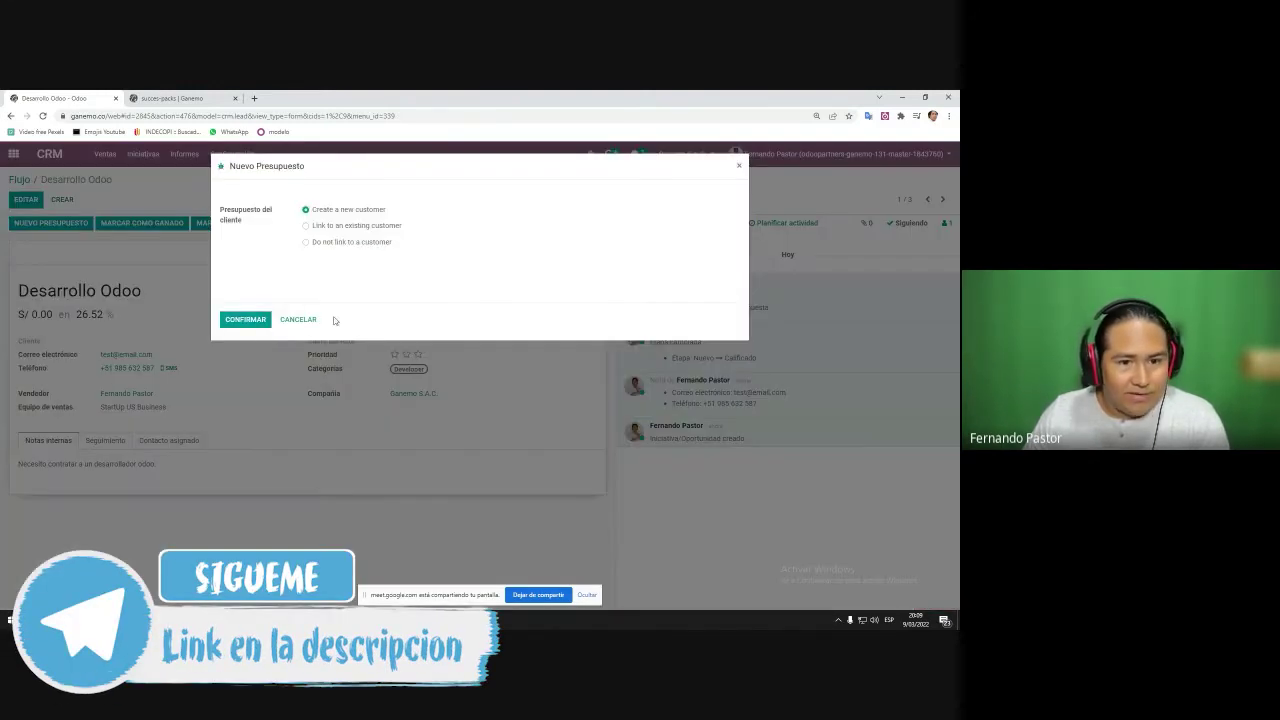
left_click(244, 322)
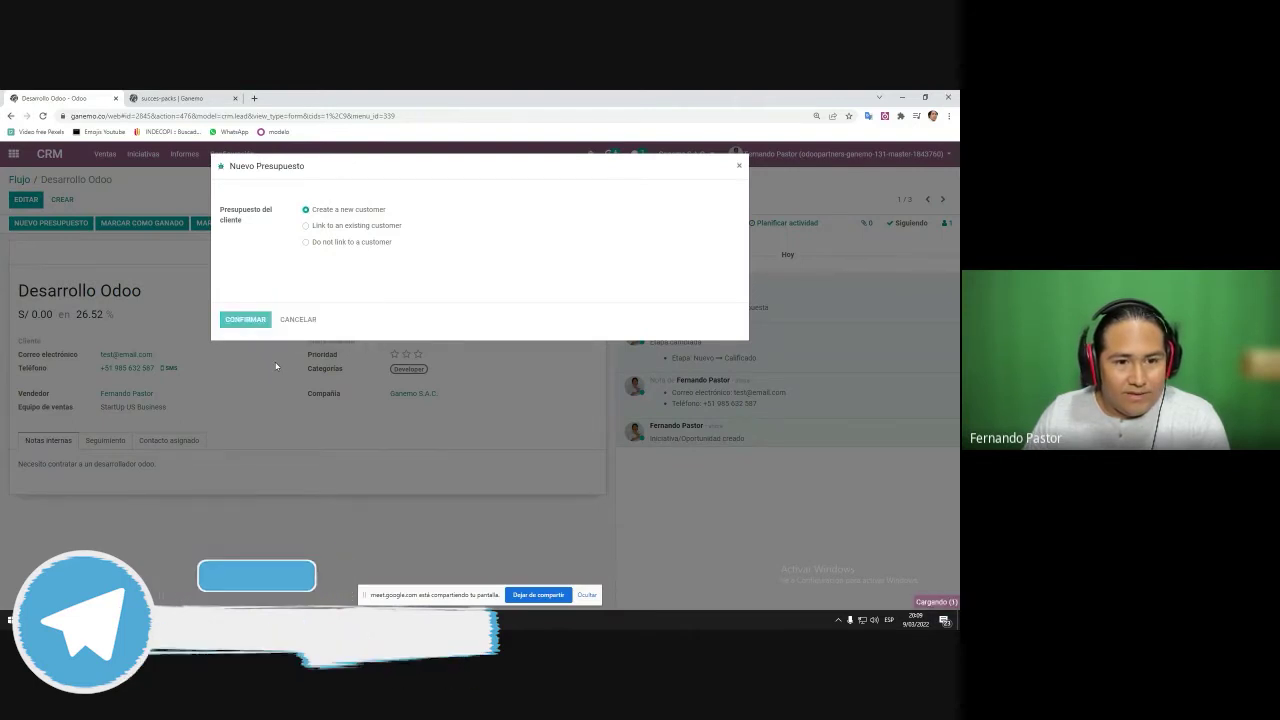
scroll(200, 410, "down", 1)
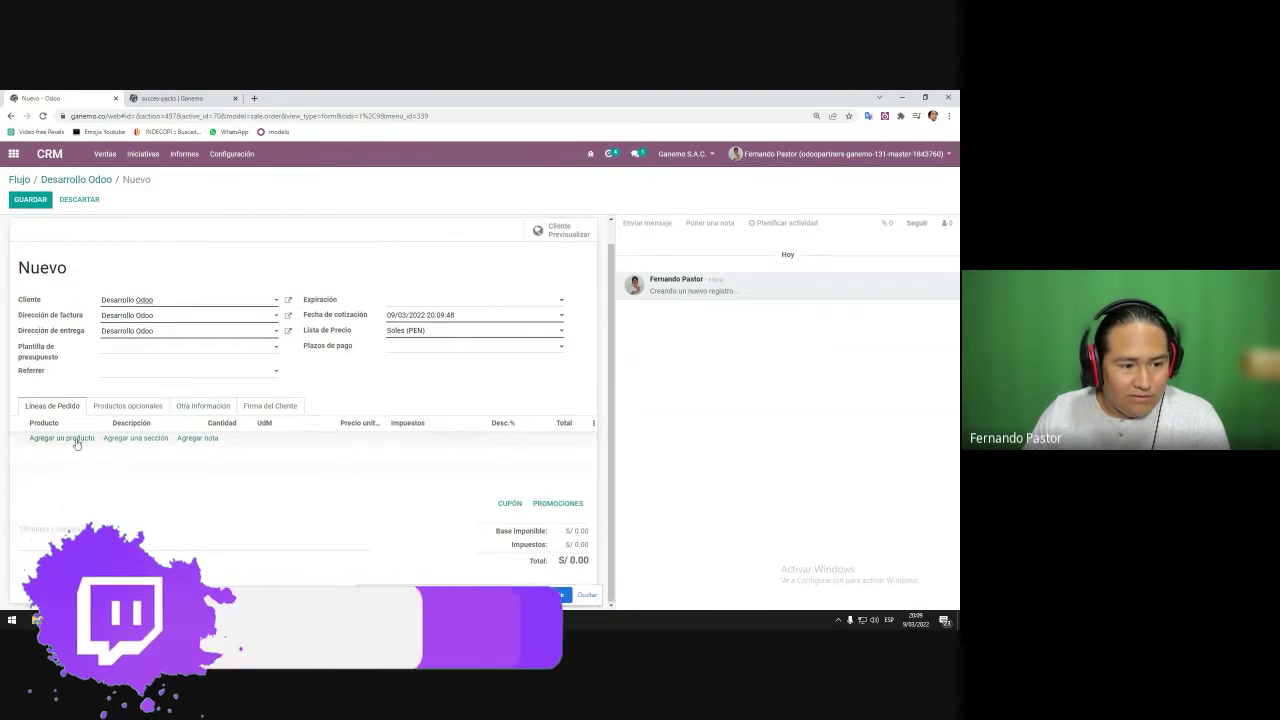
- Apply the Global Developer Odoo (Developer) template and the Dólares (USD) pricelist to the quotation
left_click(134, 353)
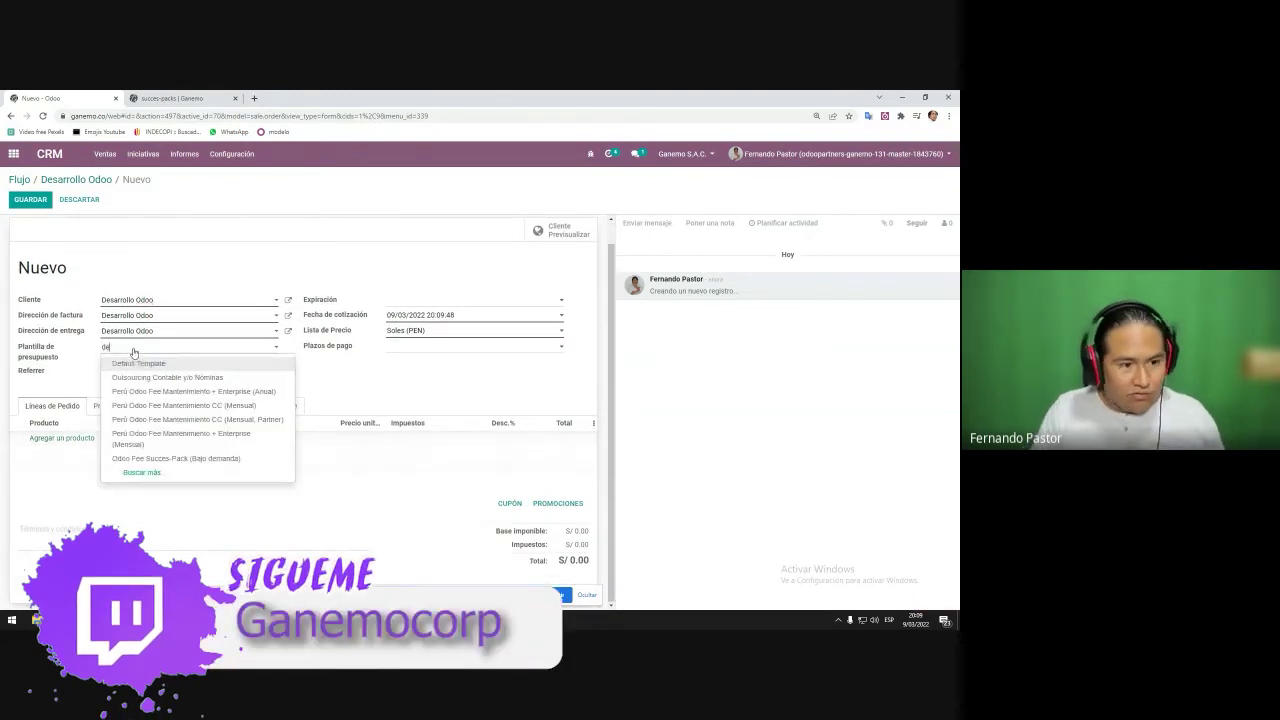
type("dev")
key("Return")
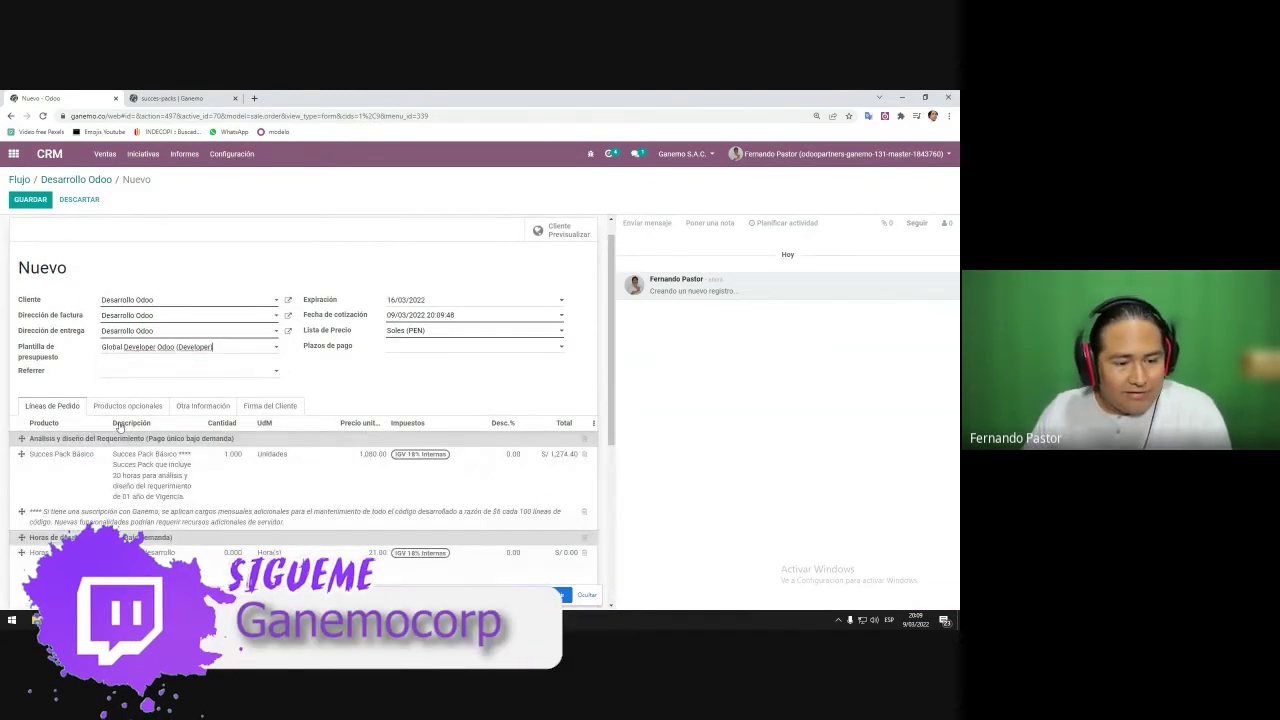
scroll(335, 370, "down", 3)
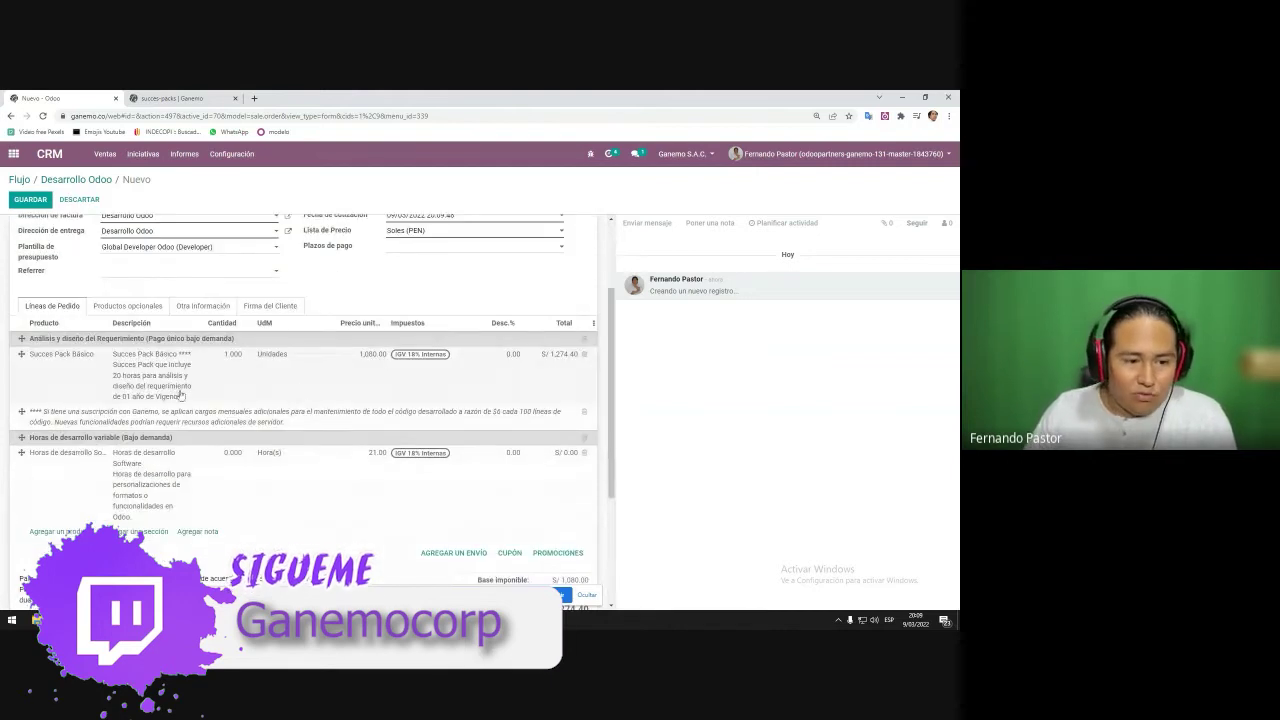
left_click(415, 231)
left_click(421, 249)
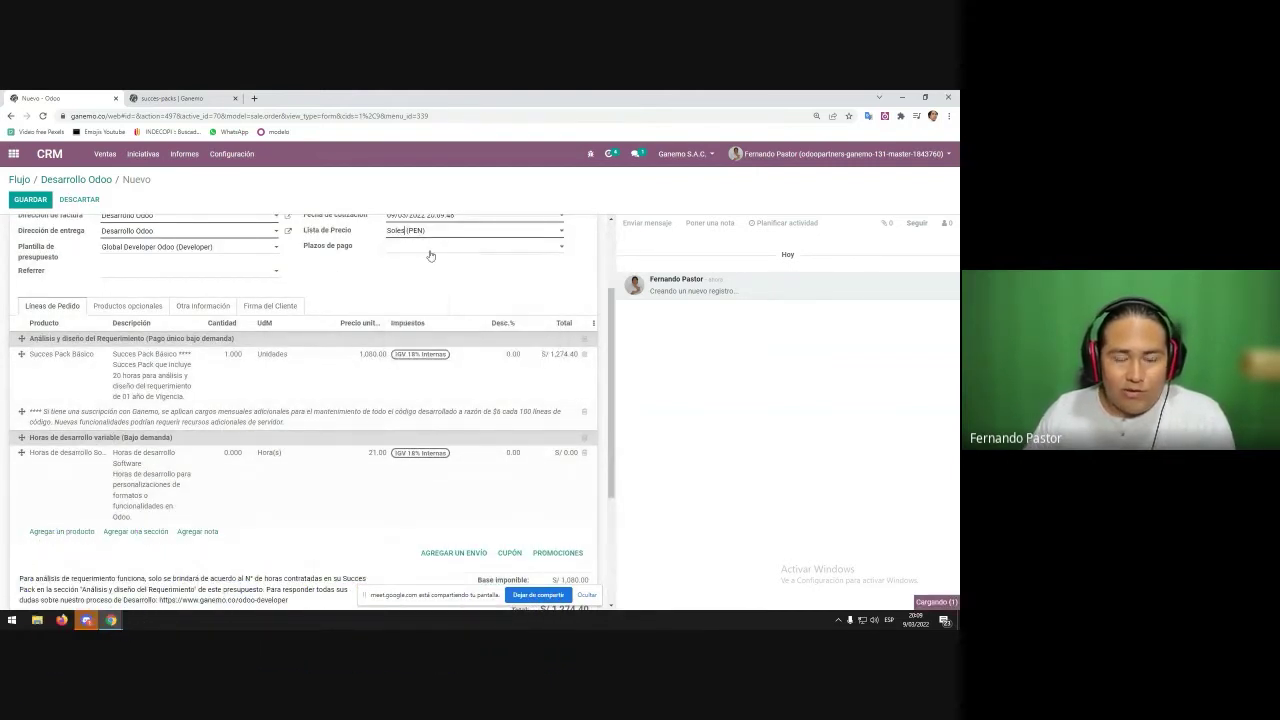
- Review the quantity and unit price of the Horas de desarrollo and Succes Pack Básico lines
scroll(138, 390, "down", 3)
left_click(138, 390)
left_click(229, 384)
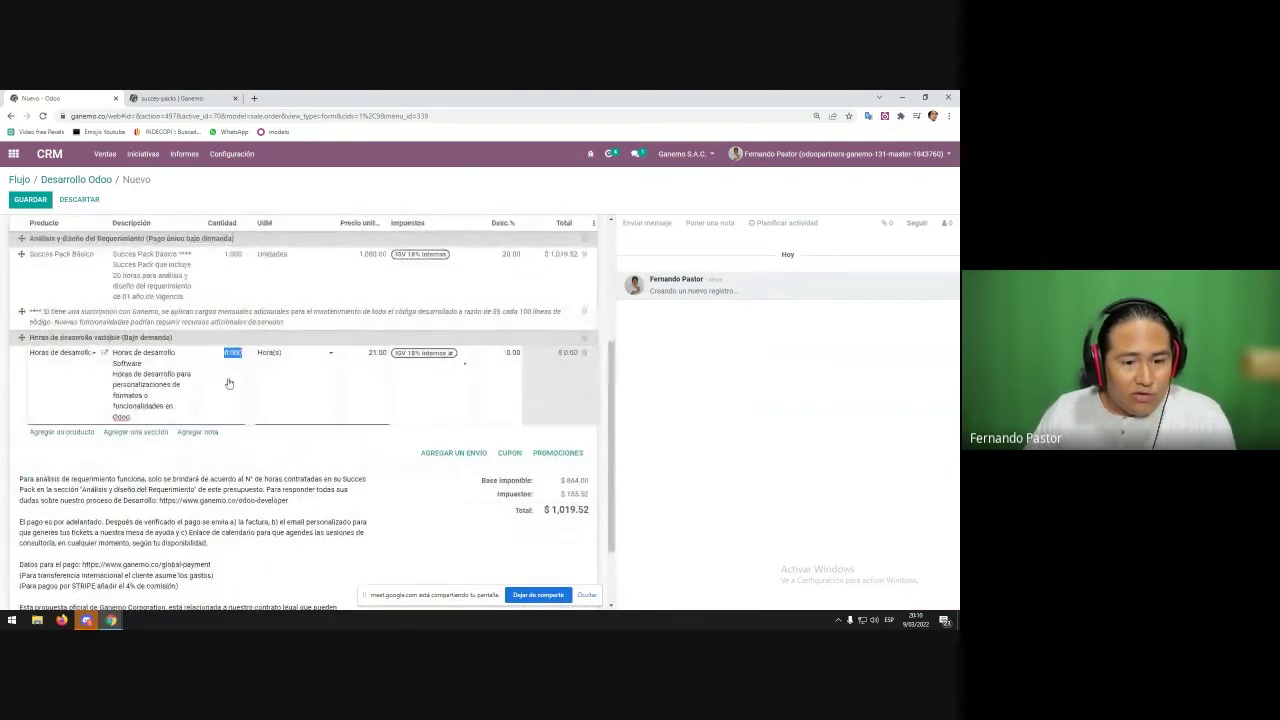
left_click(378, 366)
left_click(370, 328)
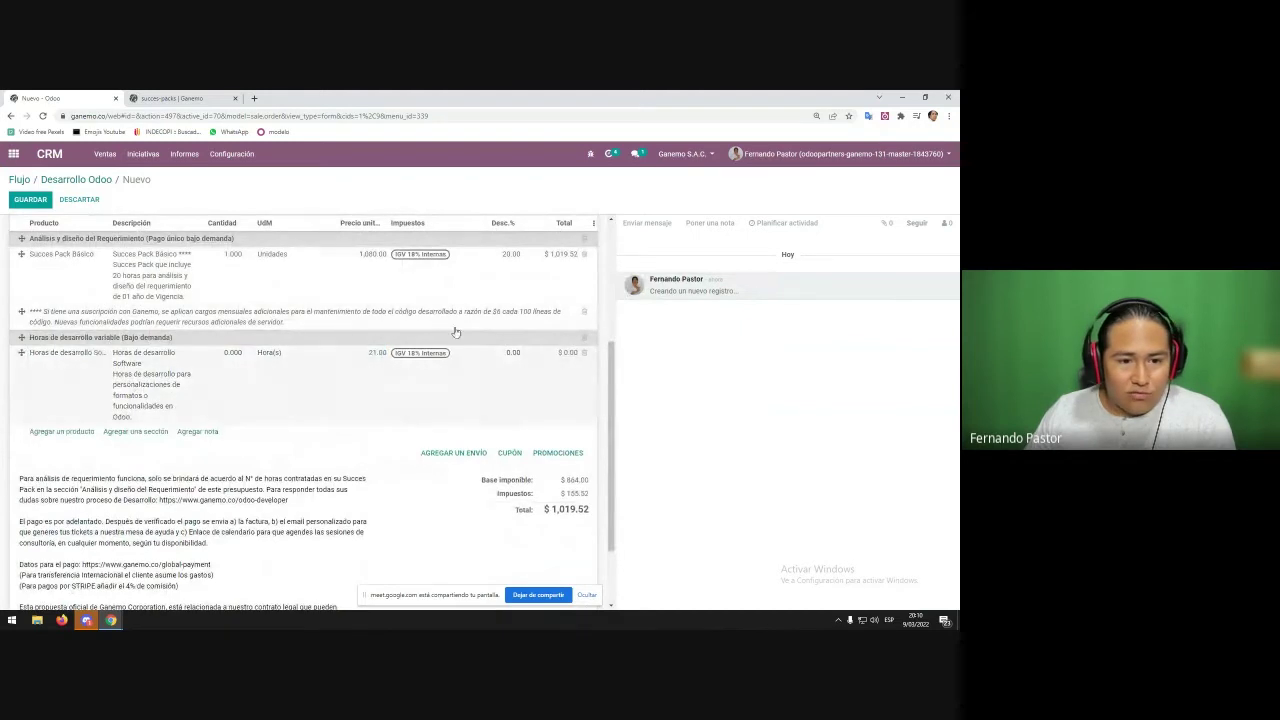
left_click(366, 272)
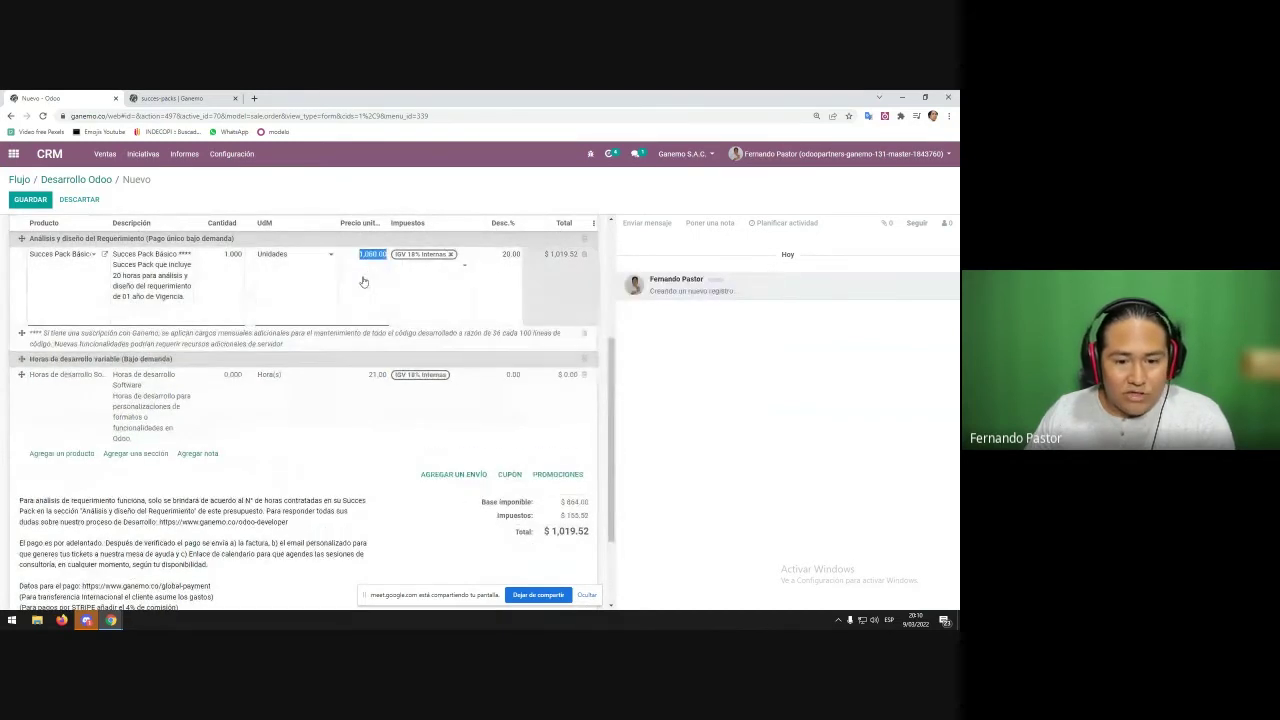
left_click(368, 400)
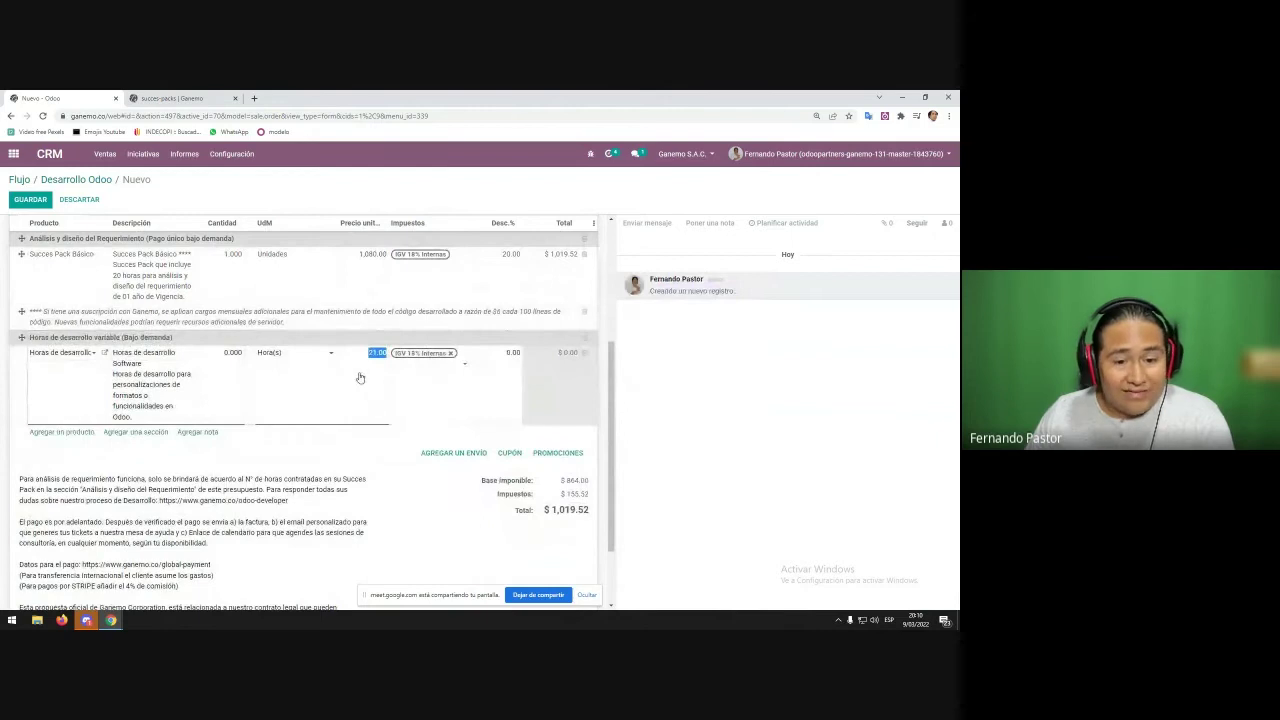
- Recheck the Horas de desarrollo unit price and review the quotation's terms note
left_click(337, 506)
left_click(360, 388)
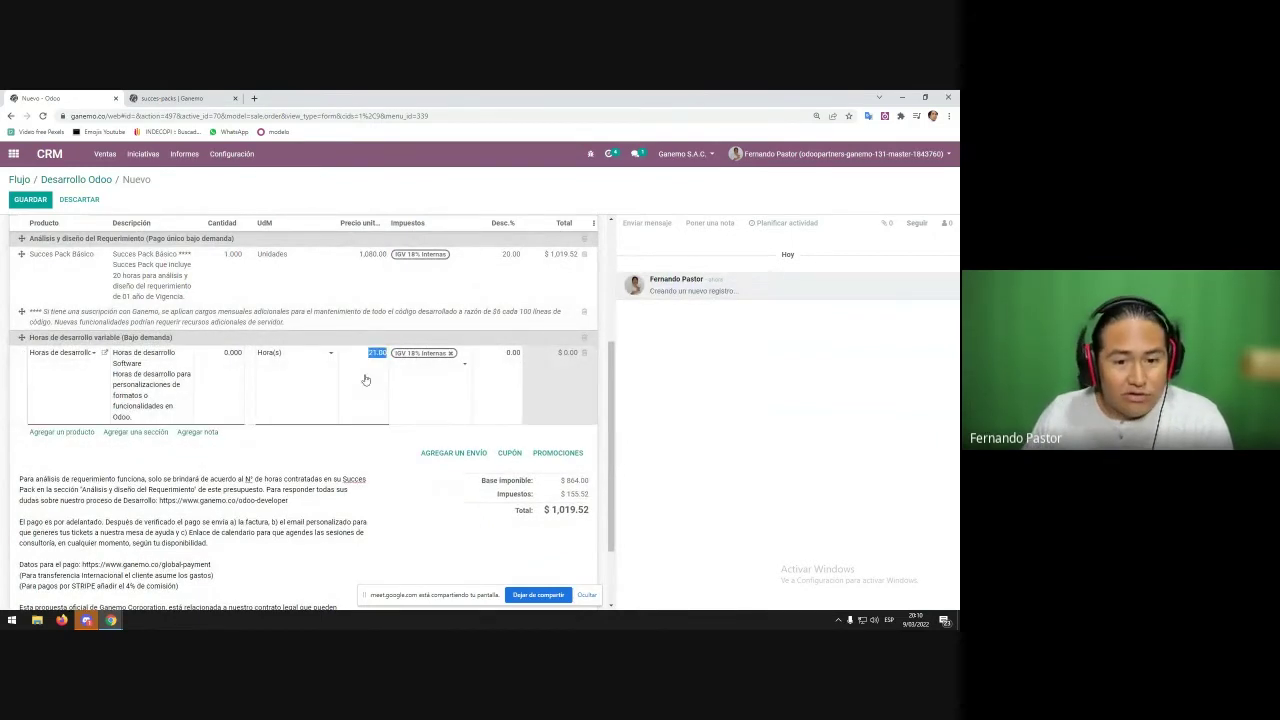
left_click(170, 510)
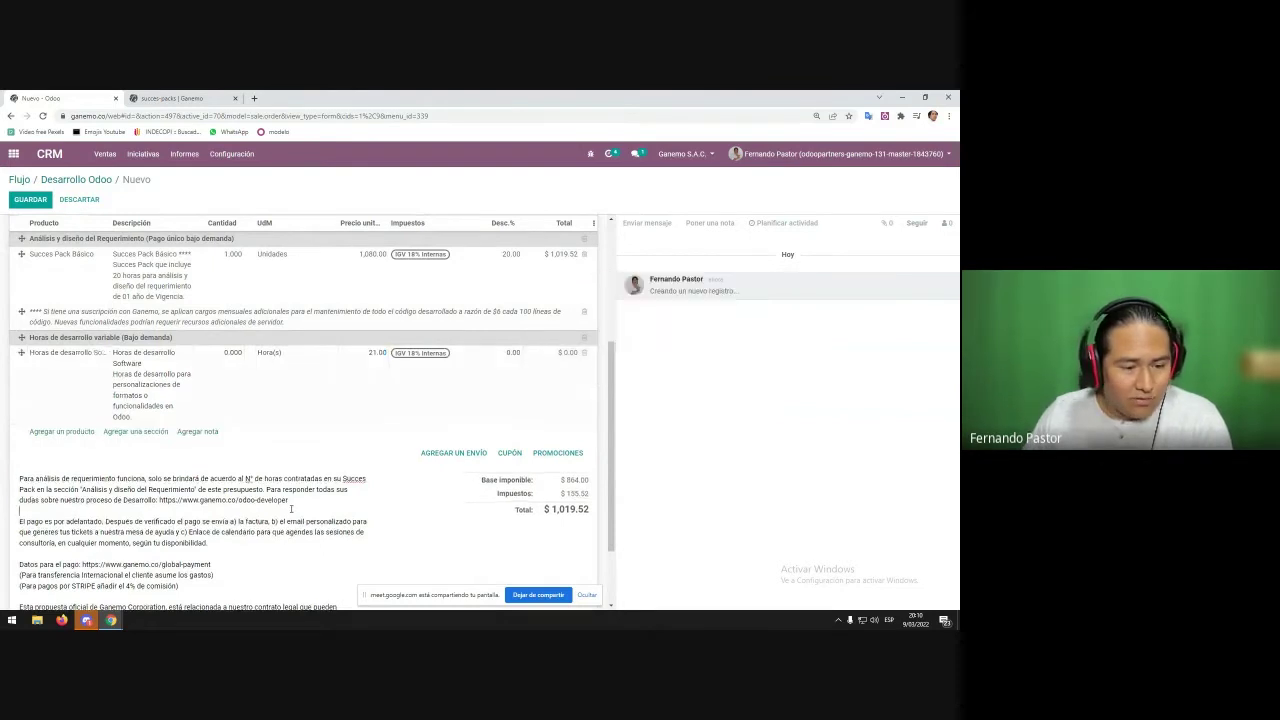
key("ctrl+a")
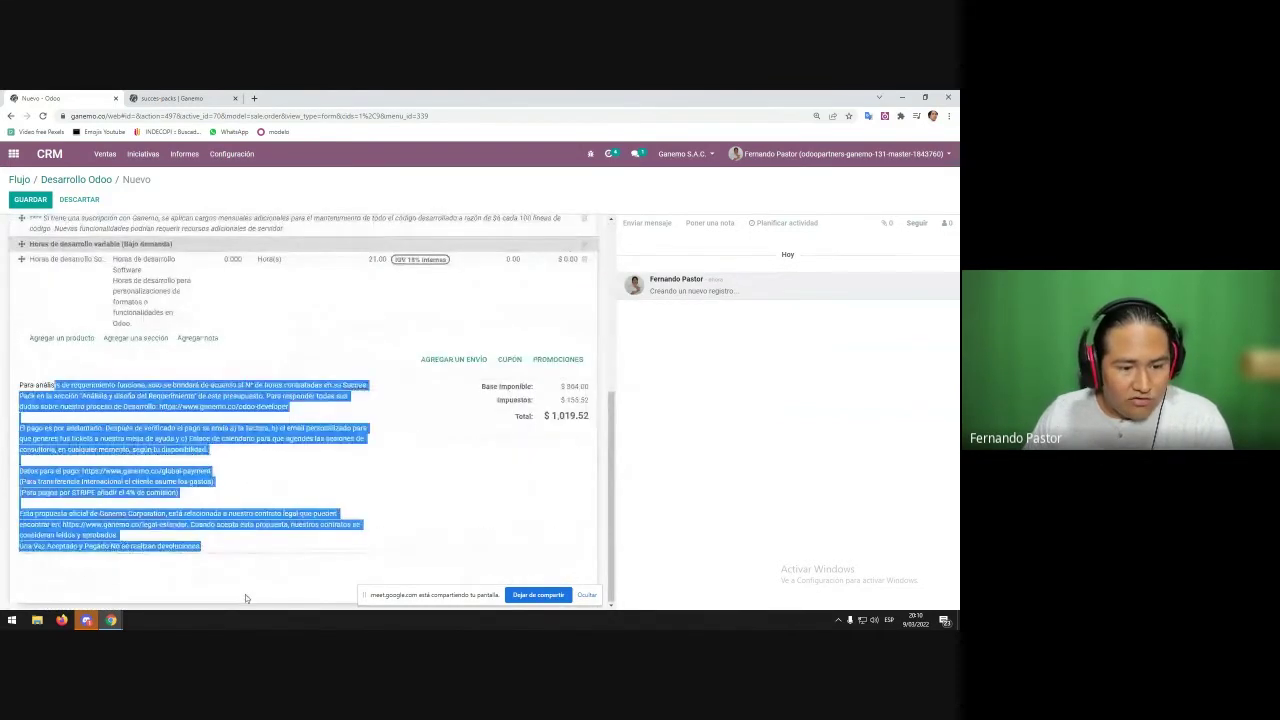
scroll(243, 597, "up", 5)
triple_click(43, 374)
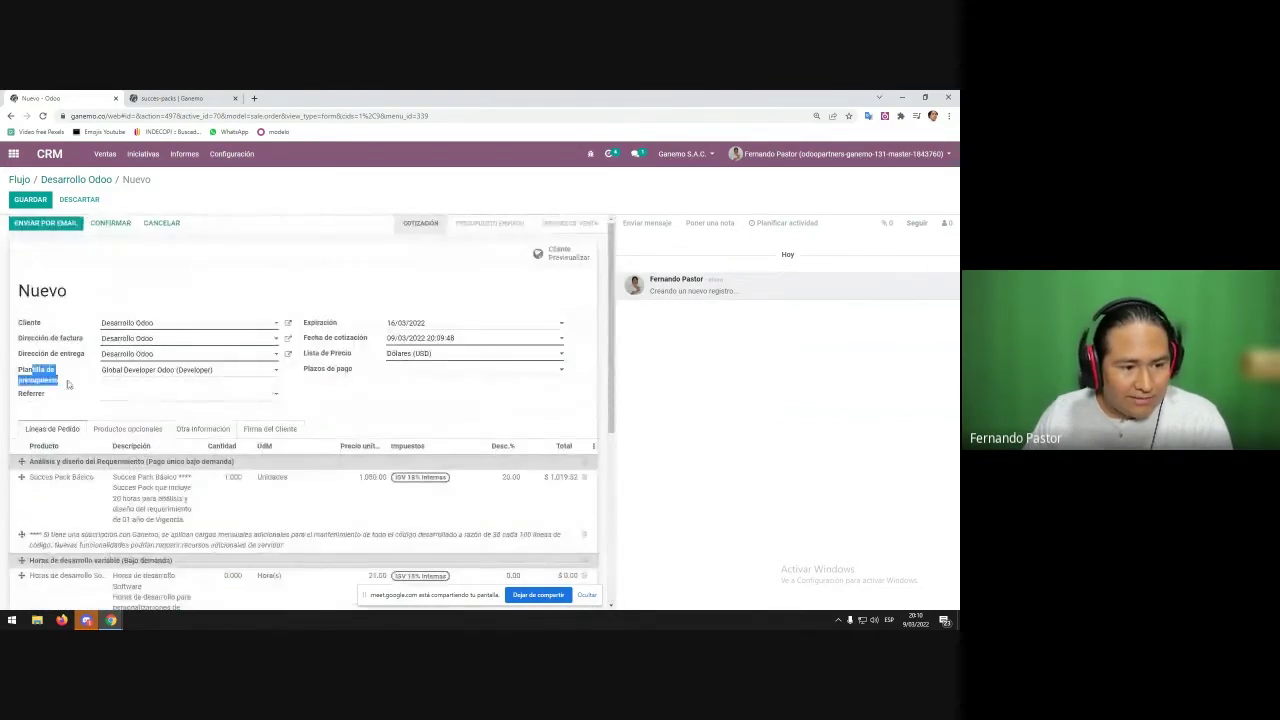
left_click(172, 292)
- Save quotation S03739, then cancel its e-mail draft with S03739.pdf without sending
left_click(30, 199)
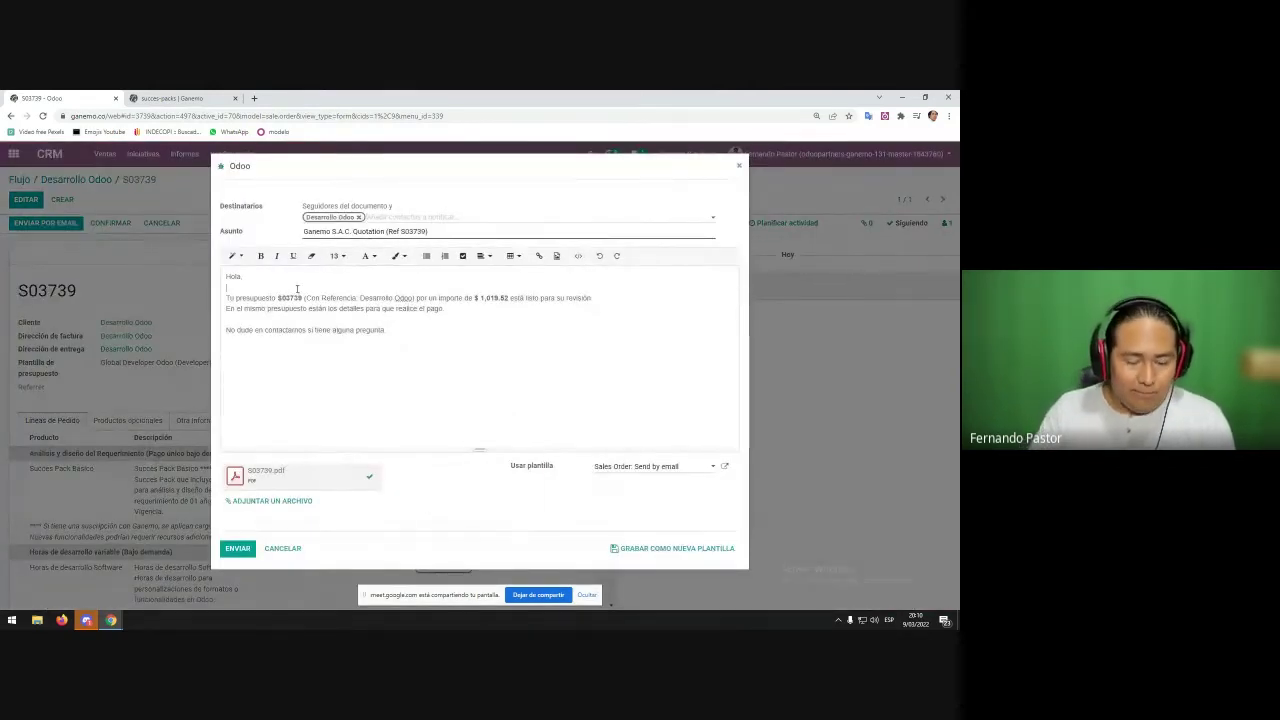
left_click(297, 288)
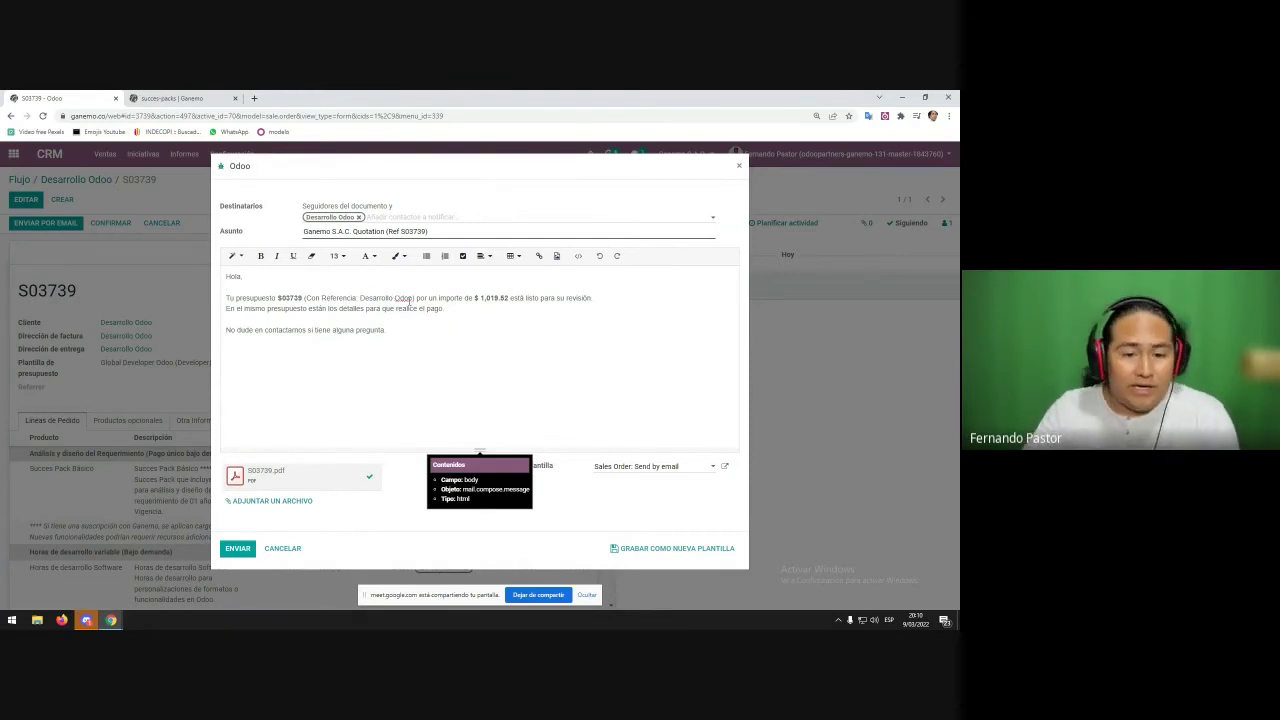
left_click(430, 286)
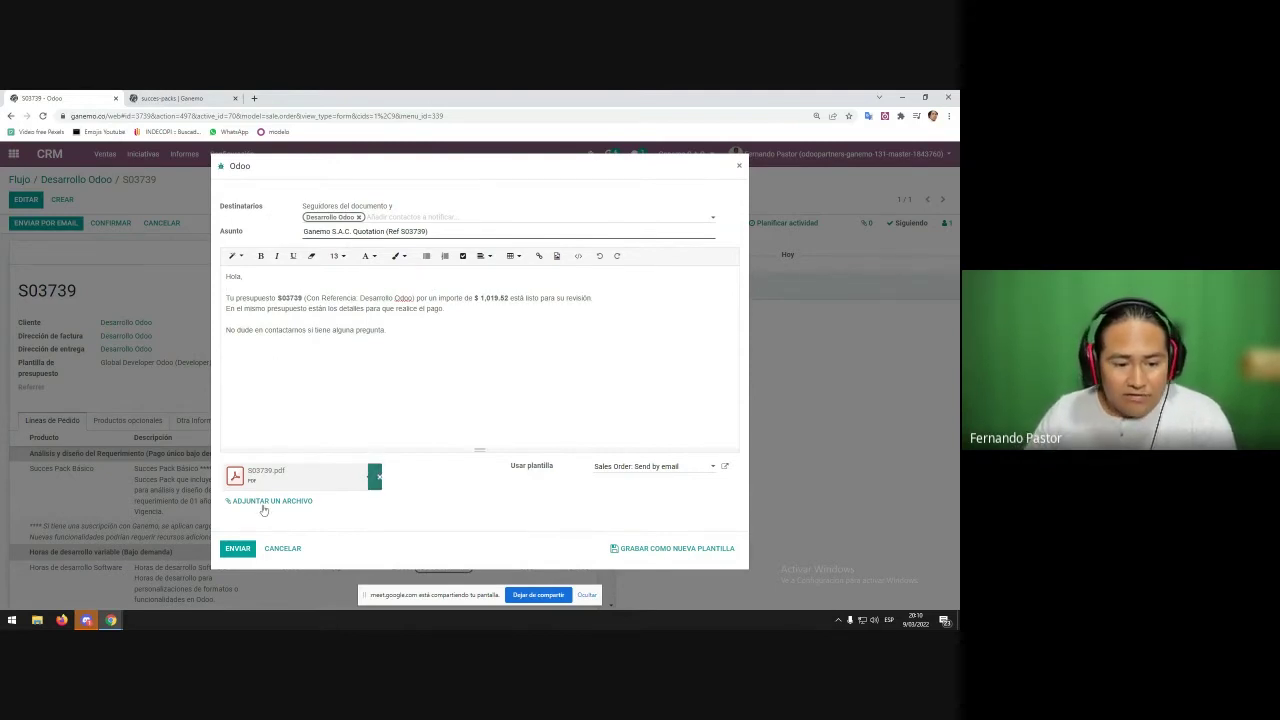
left_click(285, 548)
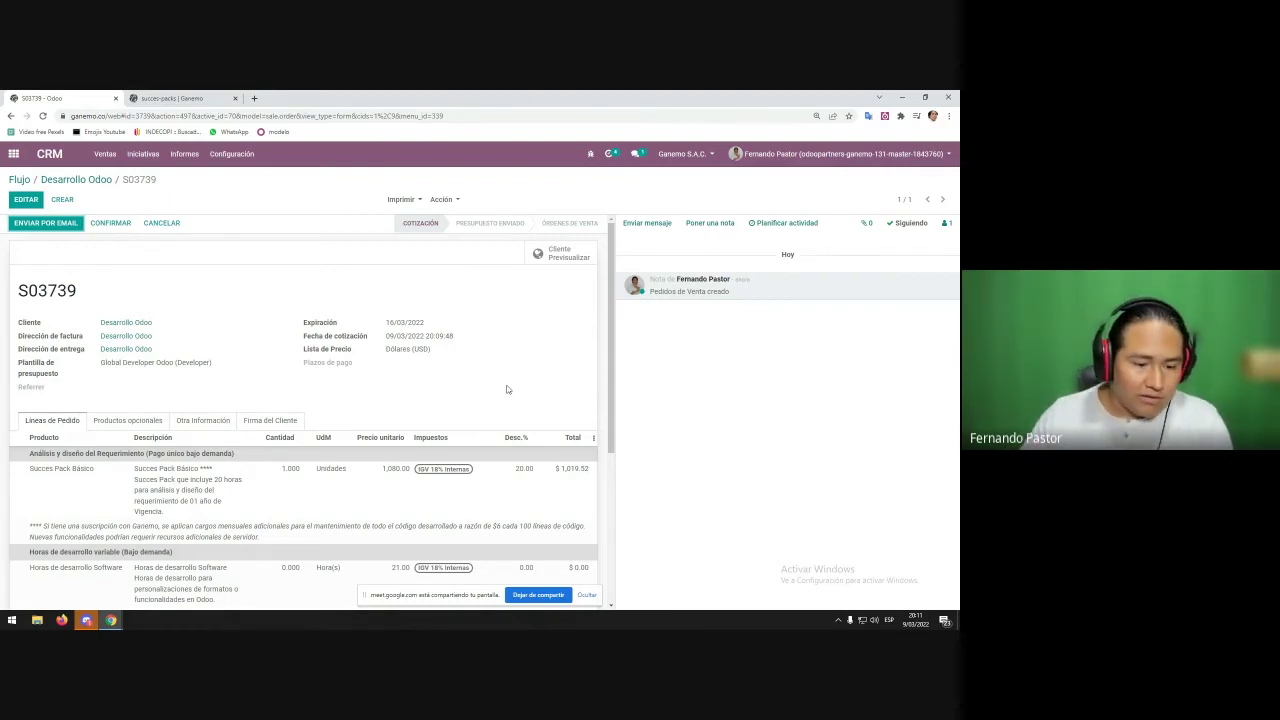
- Review the quotation terms, including the payment details and the developer URL
scroll(506, 389, "down", 2)
scroll(343, 478, "up", 2)
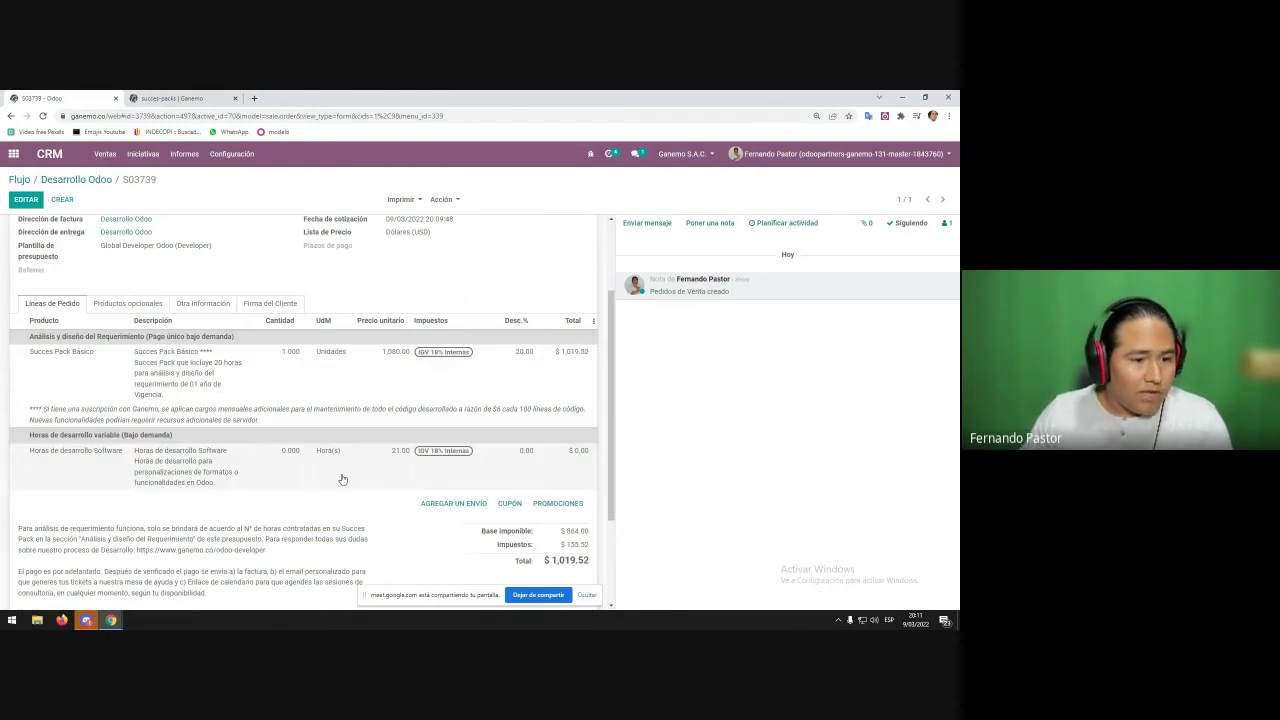
scroll(300, 440, "down", 3)
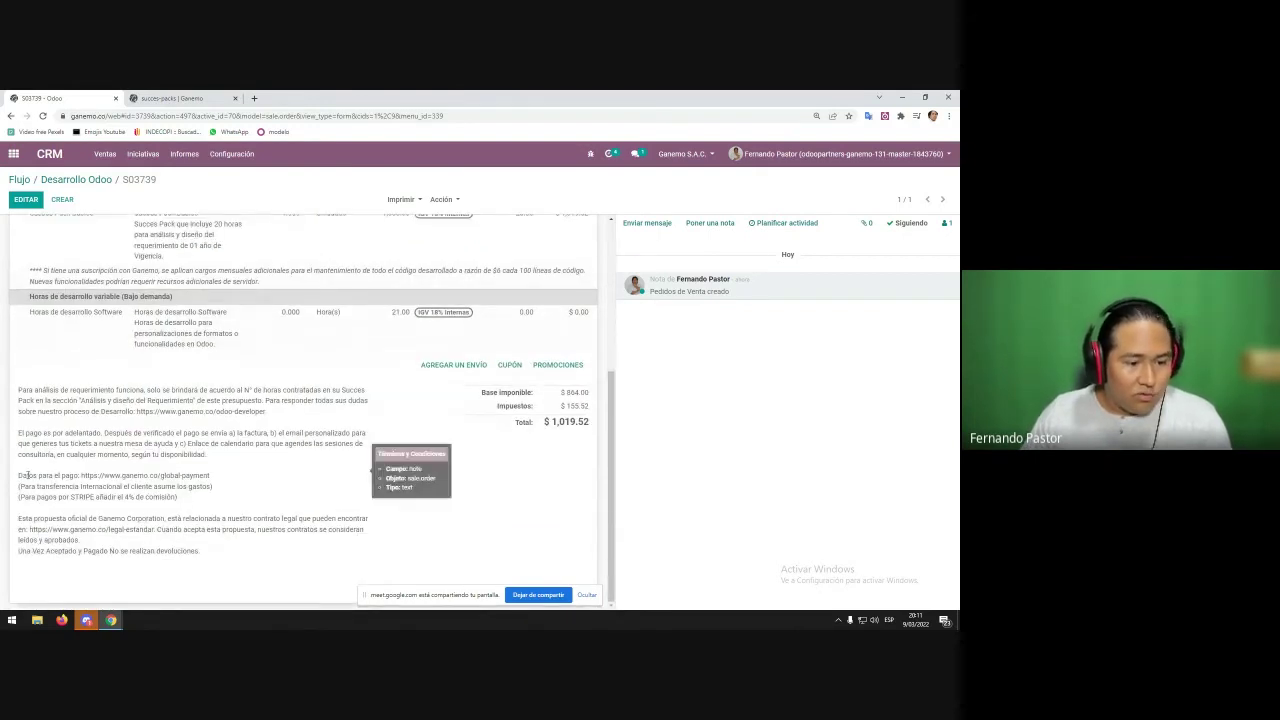
left_click_drag(26, 476, 178, 498)
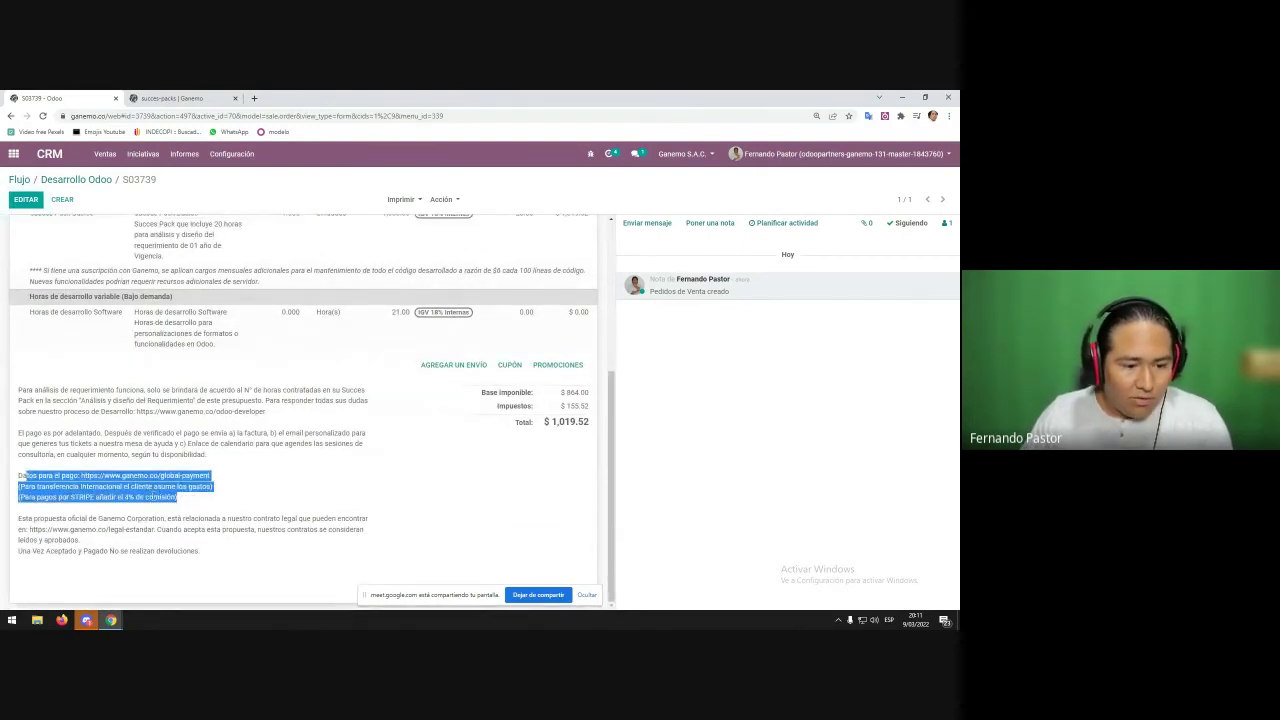
left_click(139, 407)
left_click_drag(138, 411, 268, 412)
scroll(268, 412, "up", 5)
- Print quotation S03739 as Presupuesto / Pedido and view the PDF with the $1,019.52 total
left_click(402, 199)
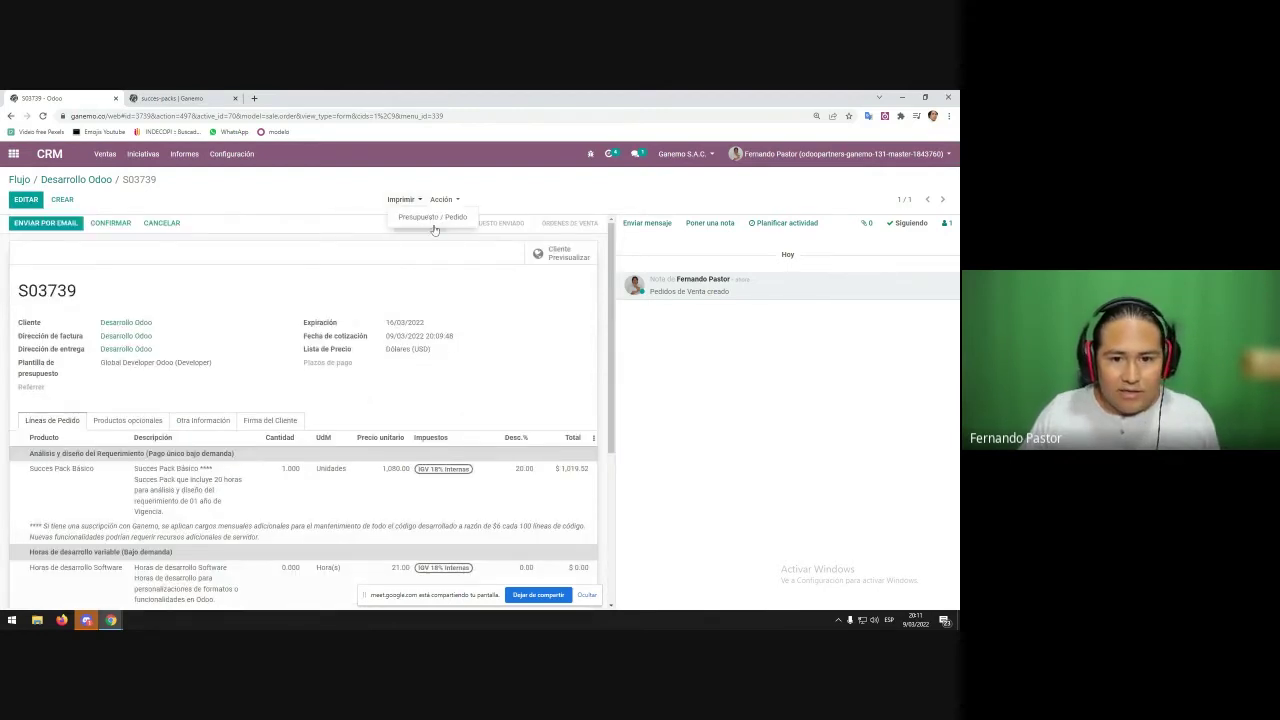
left_click(433, 221)
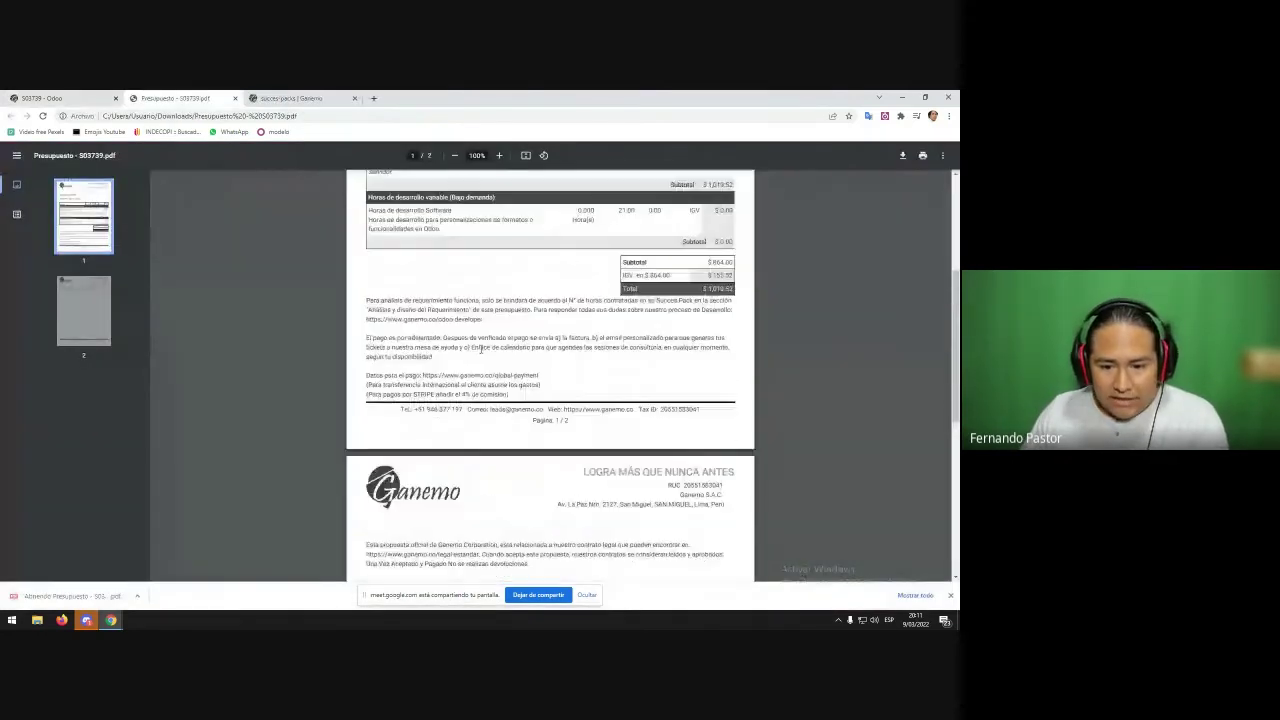
scroll(481, 349, "down", 1)
scroll(480, 329, "up", 1)
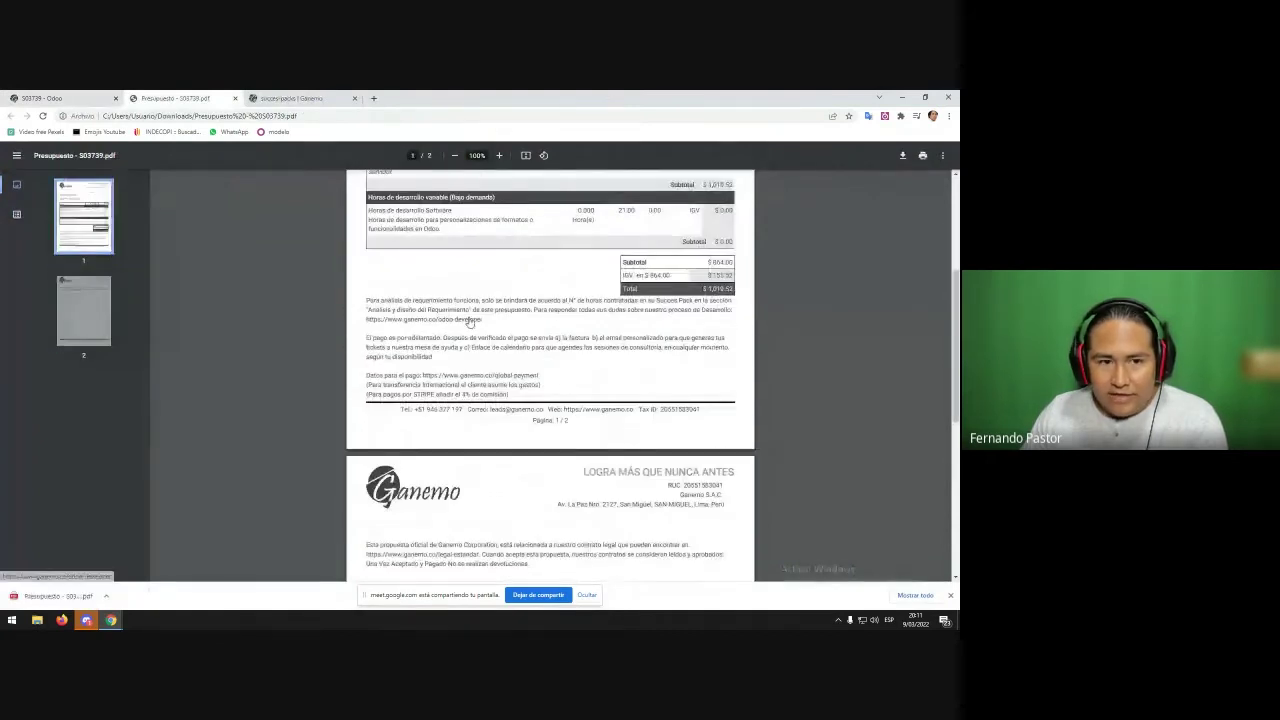
- Follow the ganemo.co/odoo-developer link from the PDF and scroll through the page introduction
left_click(469, 320)
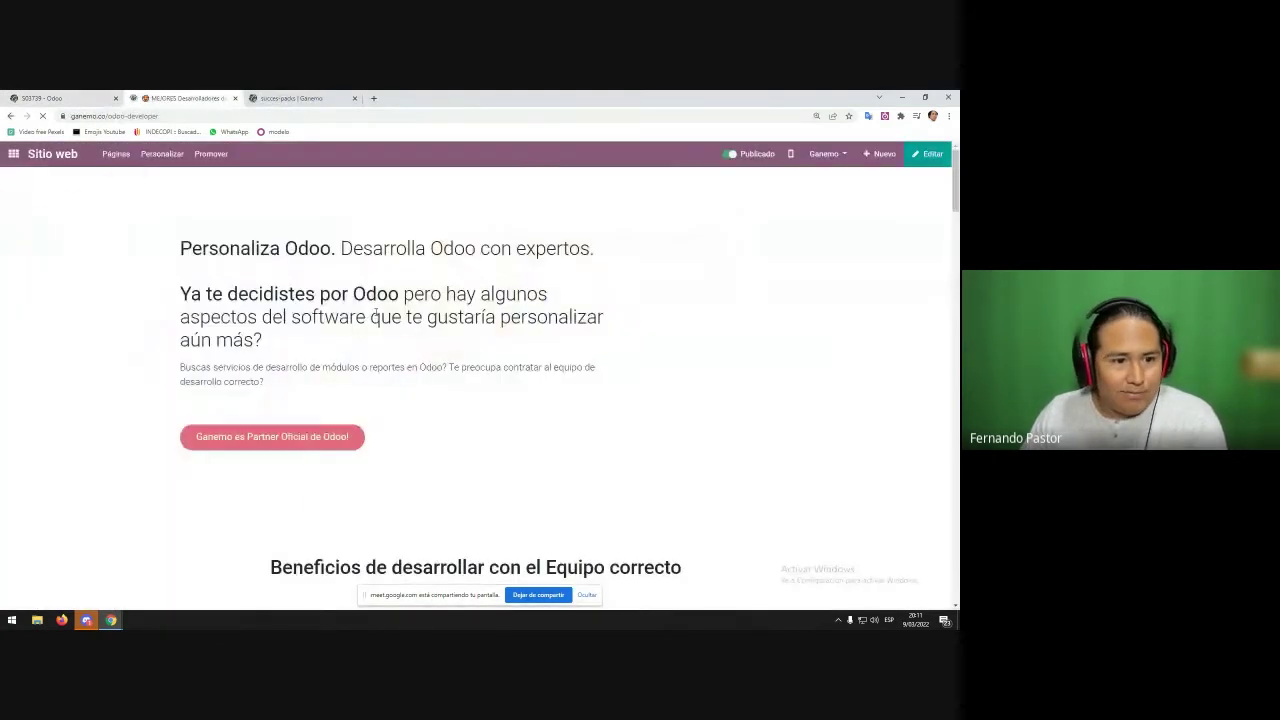
left_click_drag(180, 248, 378, 368)
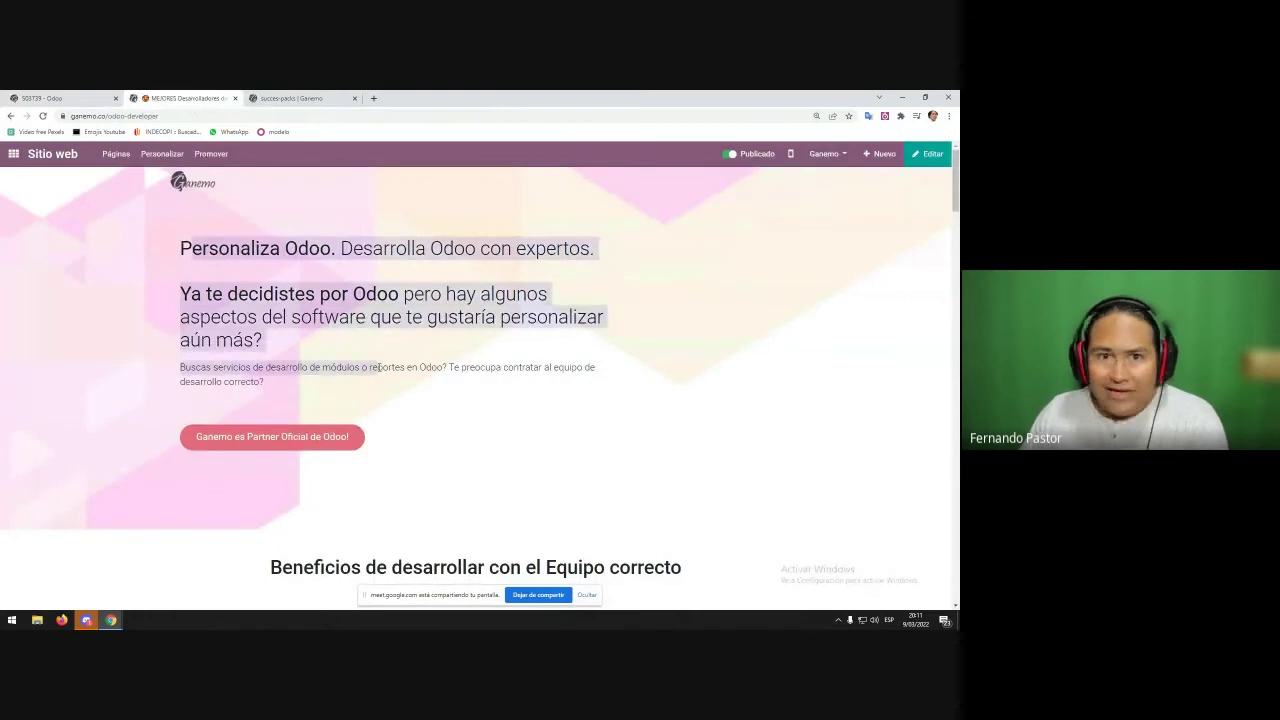
left_click(378, 367)
scroll(426, 362, "down", 3)
scroll(426, 362, "down", 4)
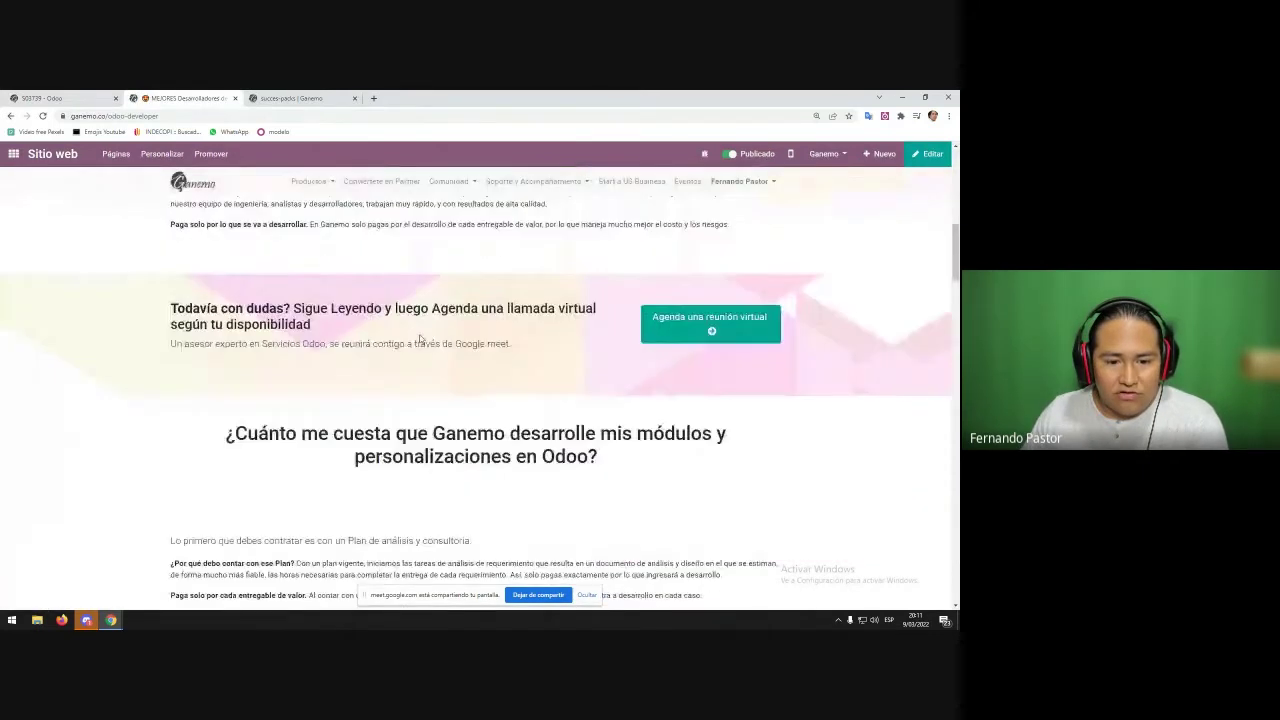
scroll(420, 340, "down", 12)
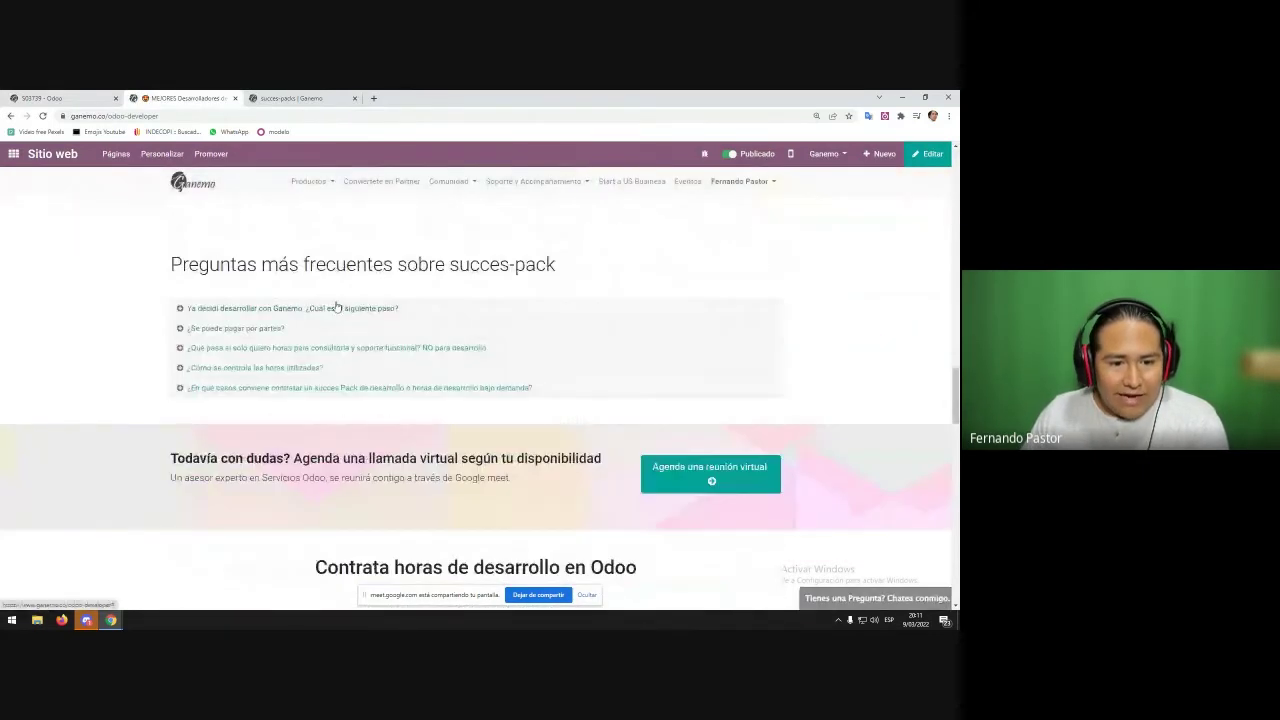
- Expand and collapse the succes-pack FAQ answers, including ¿Se puede pagar por partes?
left_click(332, 310)
left_click(325, 311)
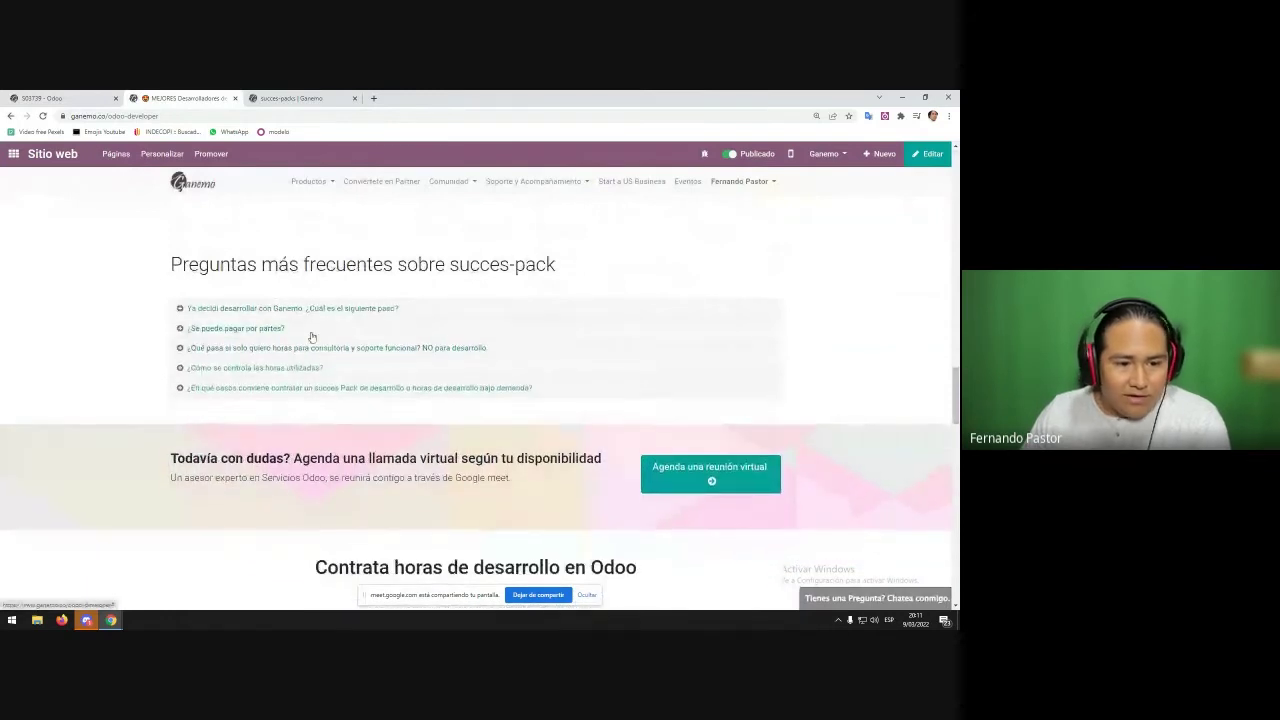
left_click(311, 335)
left_click(320, 338)
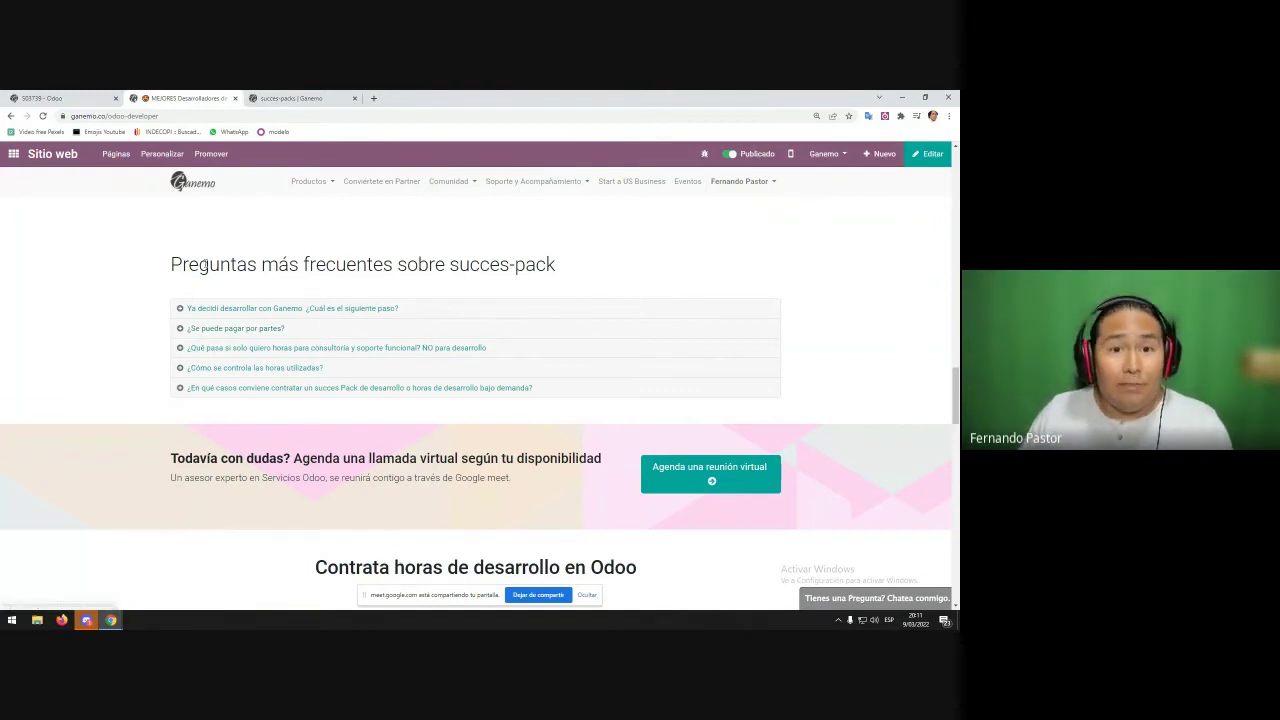
left_click_drag(204, 264, 503, 478)
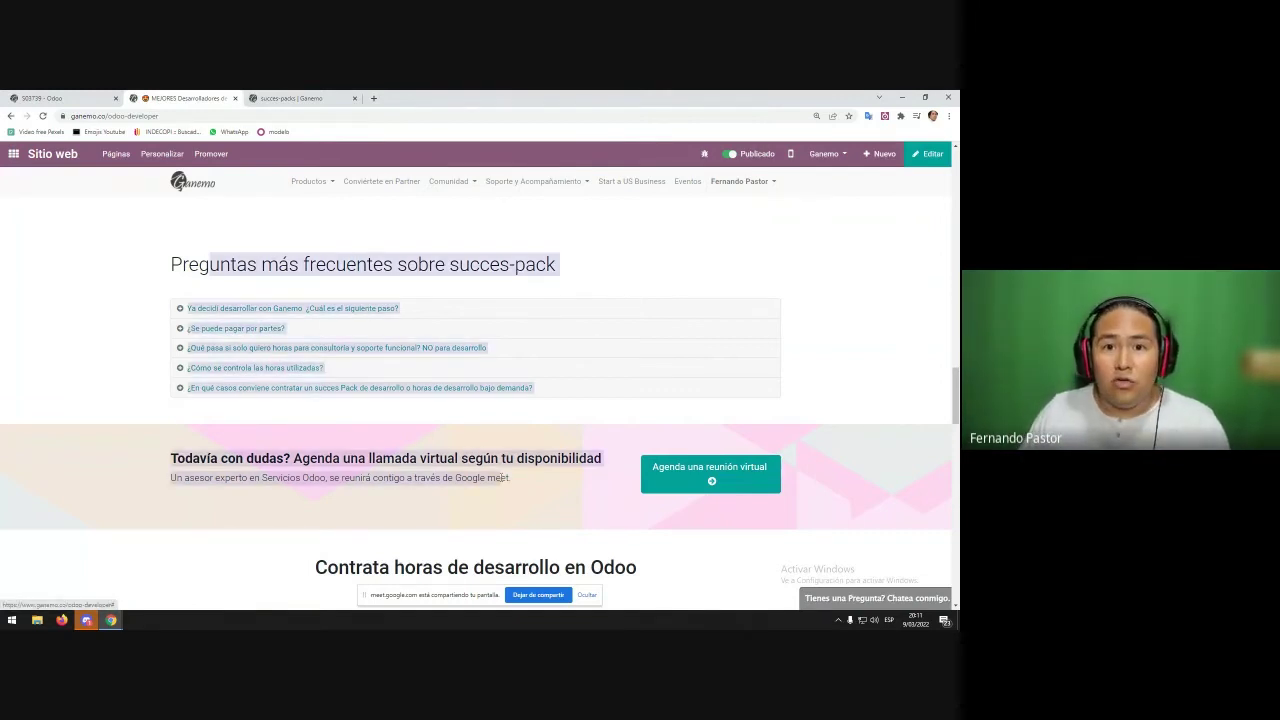
left_click(442, 470)
scroll(400, 400, "down", 8)
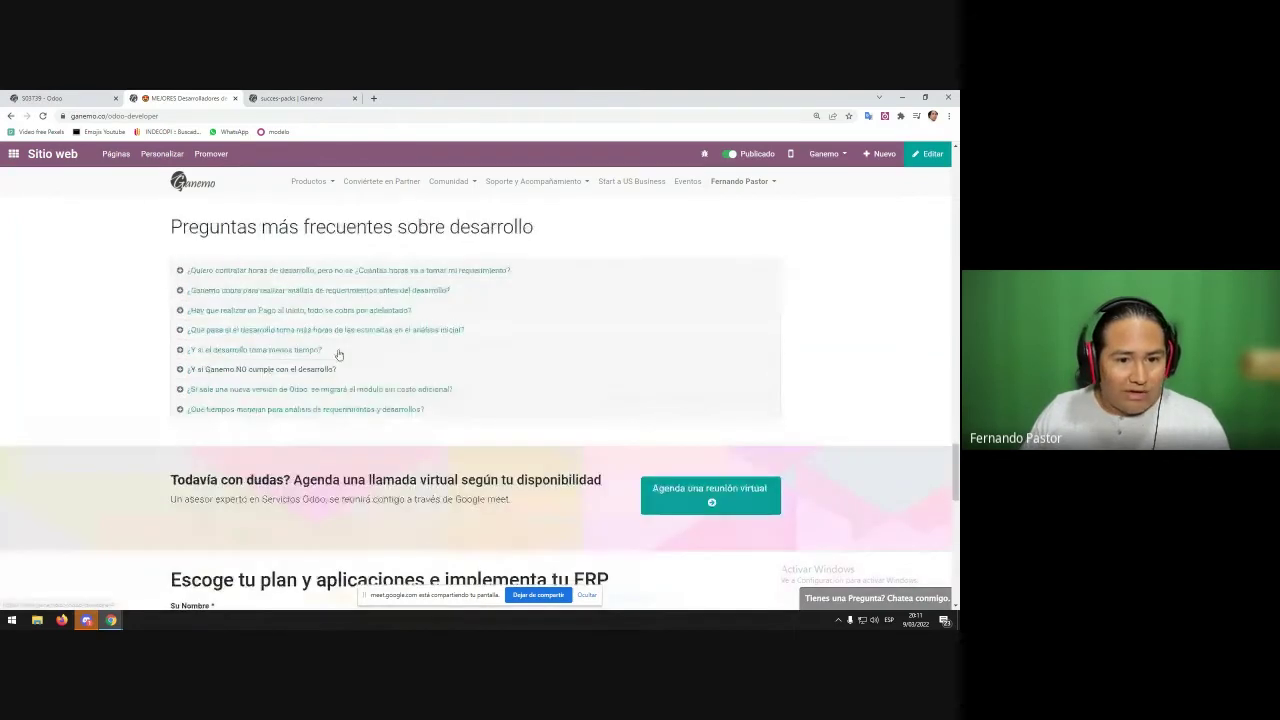
scroll(338, 355, "up", 1)
- Expand three development FAQ answers and scroll back up the page
left_click(354, 356)
left_click(300, 506)
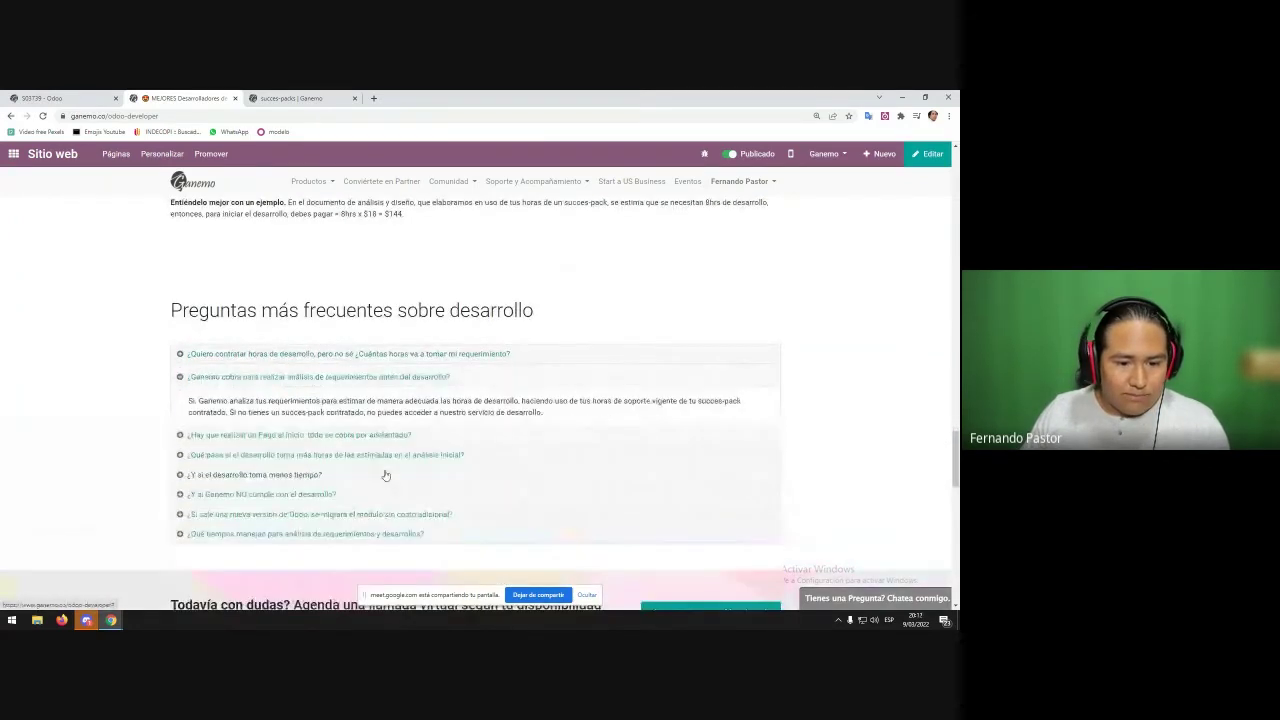
scroll(385, 476, "down", 3)
left_click(334, 284)
scroll(390, 382, "up", 5)
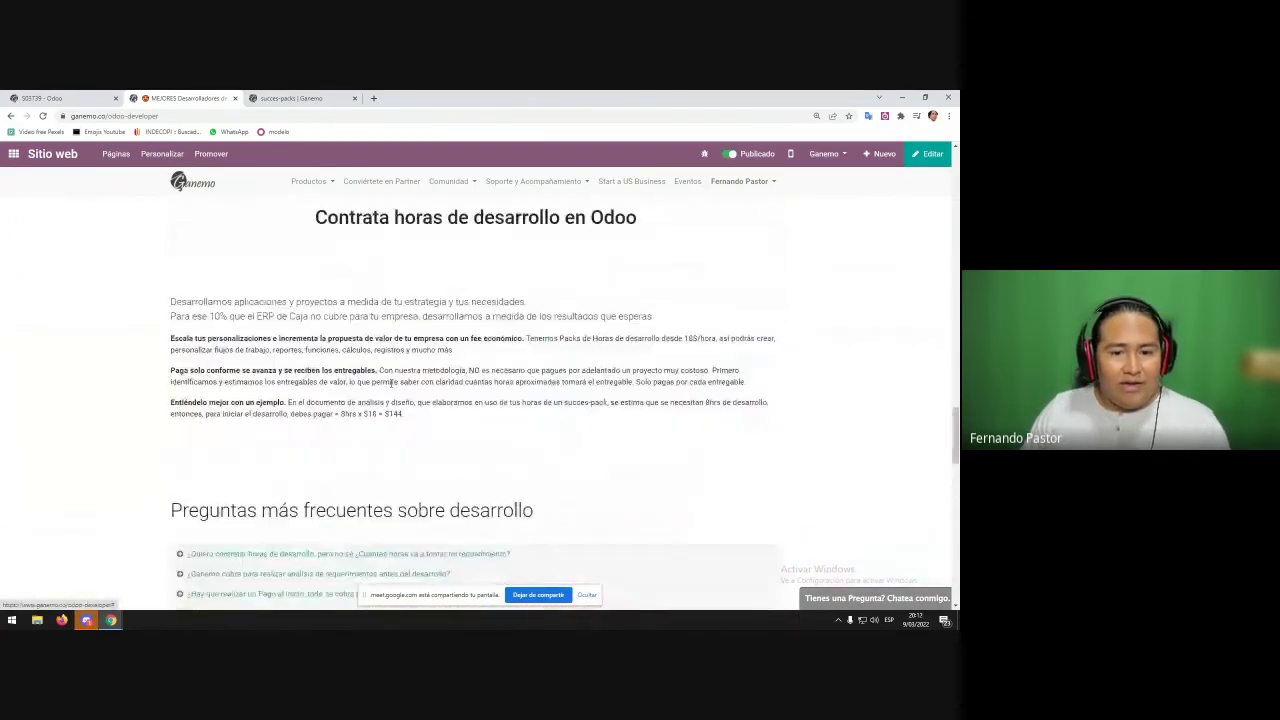
scroll(390, 400, "up", 20)
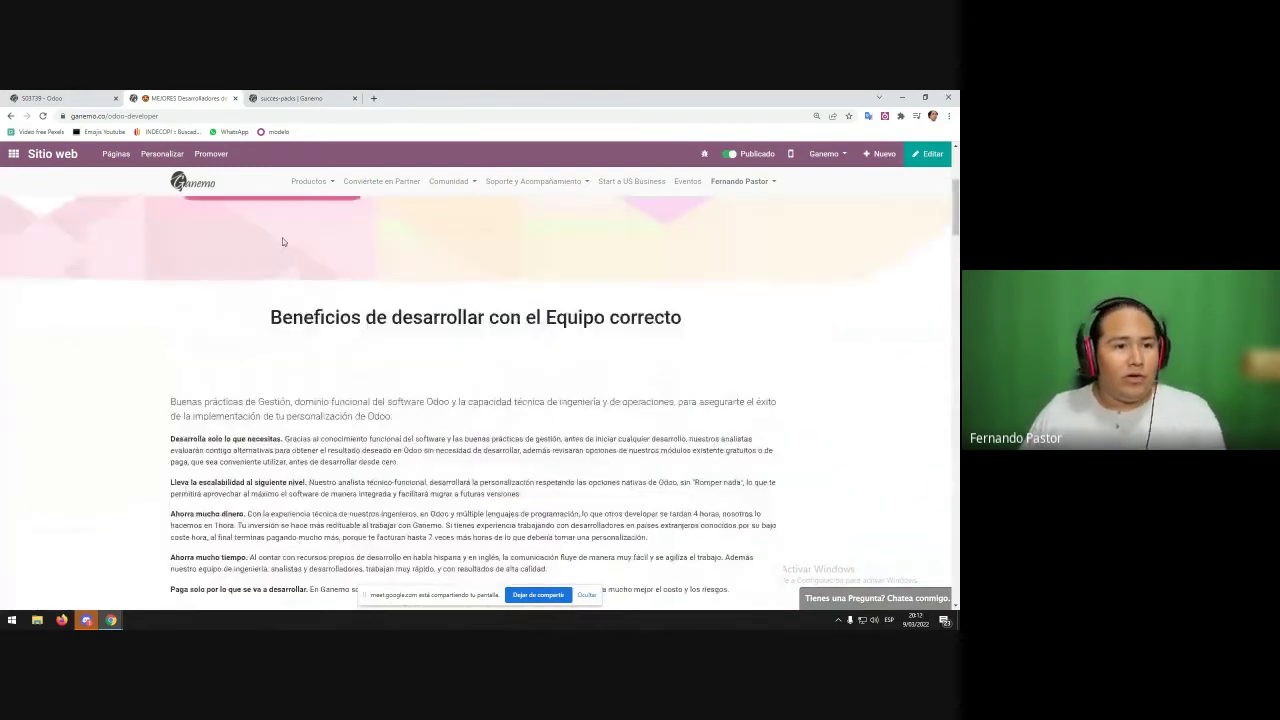
scroll(282, 241, "up", 3)
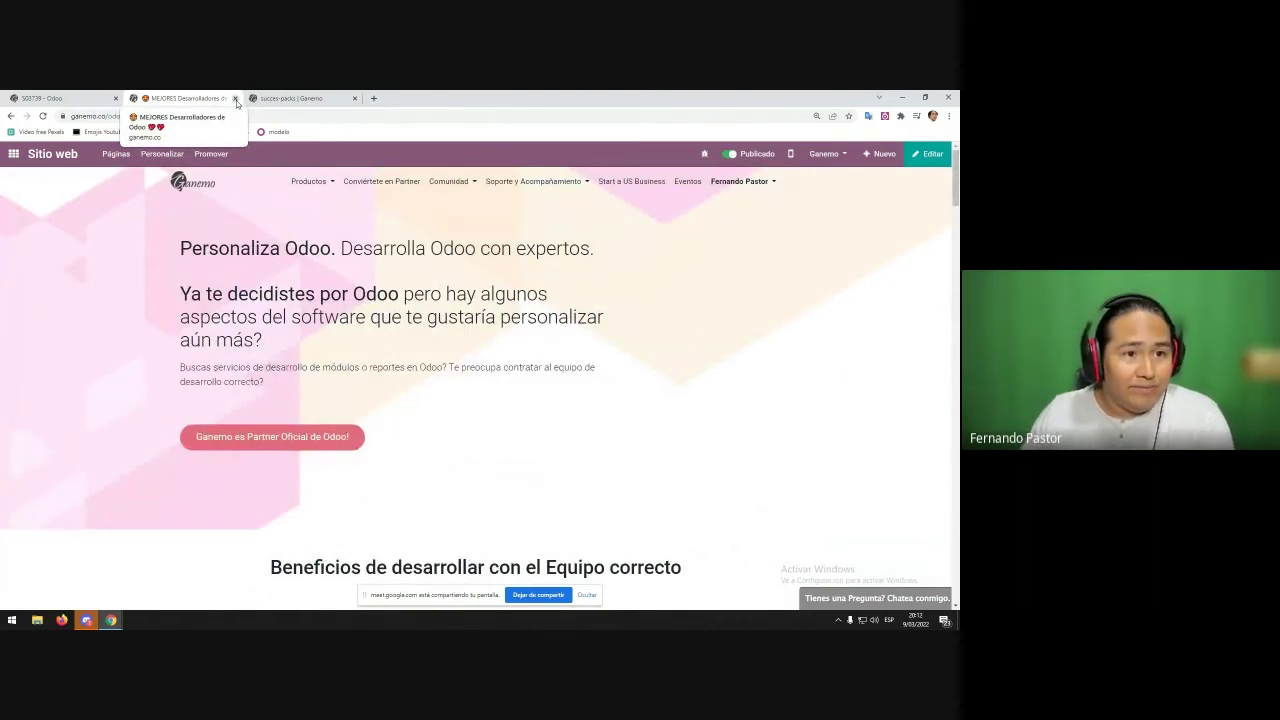
- Close the odoo-developer tab and go back to the Flujo pipeline from quotation S03739
left_click(235, 98)
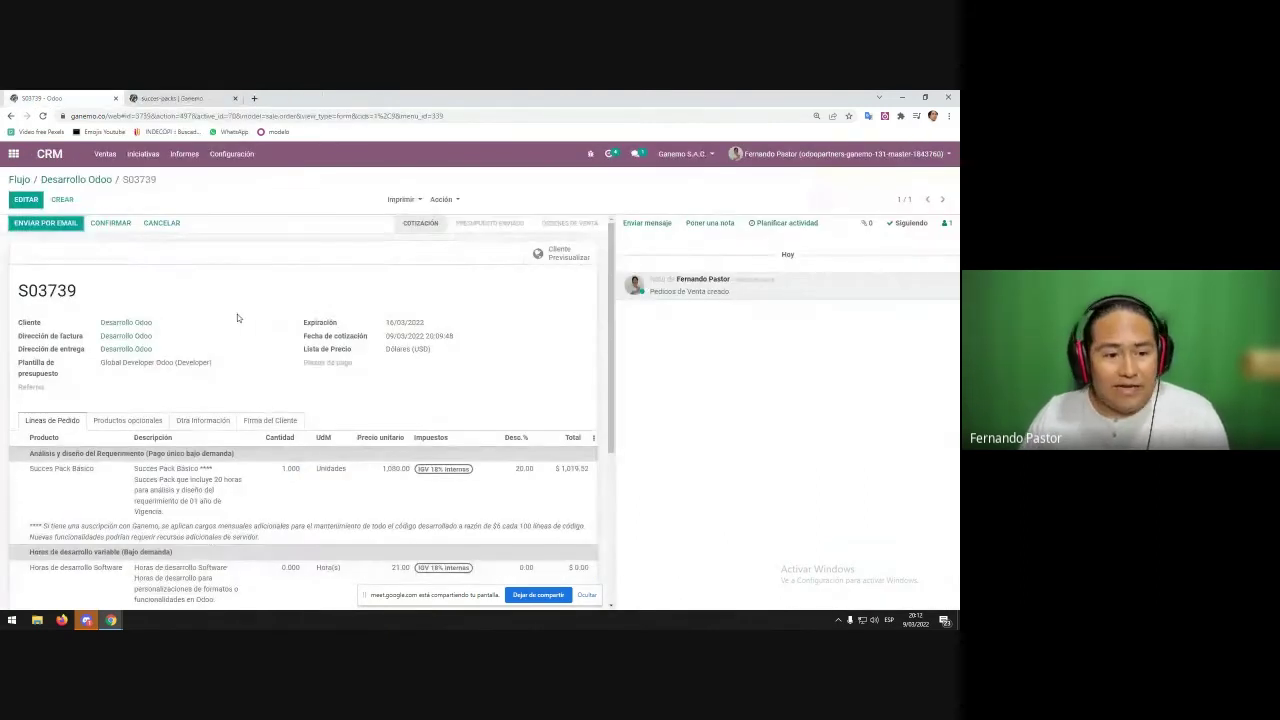
left_click(19, 179)
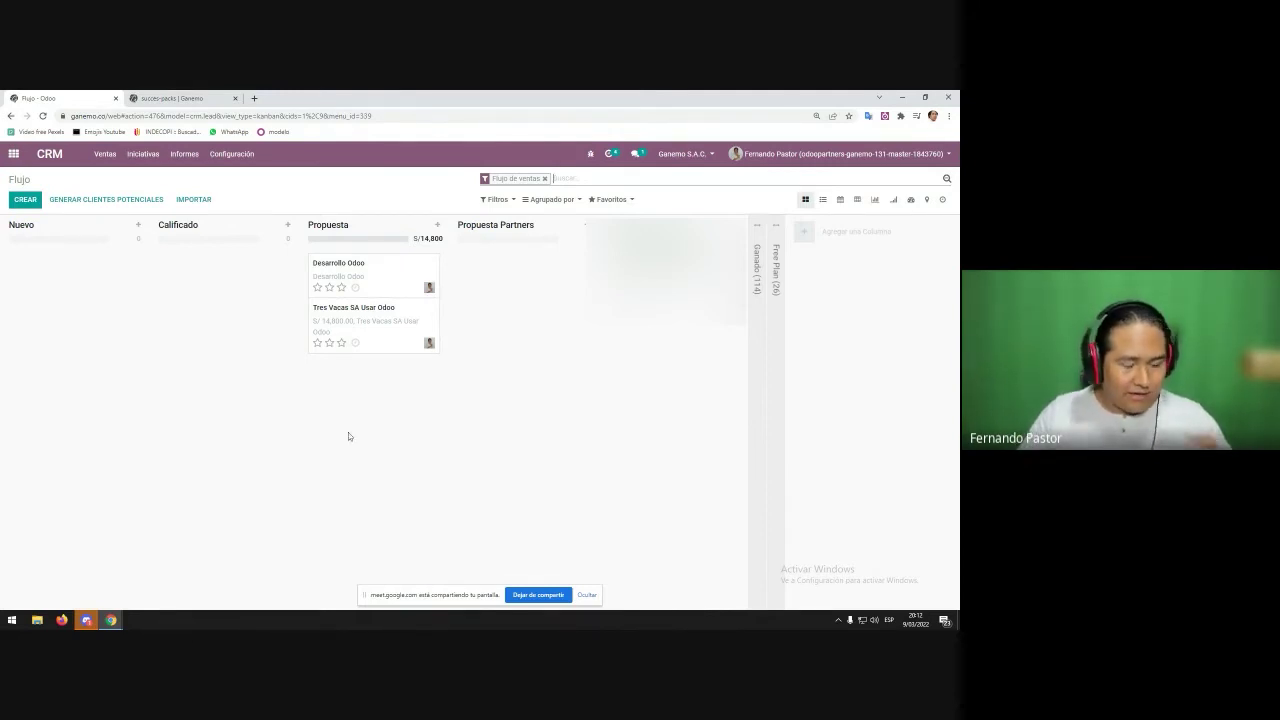
- In Google Slides, fix 'evaluacion' to 'evaluación' in slide 14's Odoo v14 proposal text
key("alt+Tab")
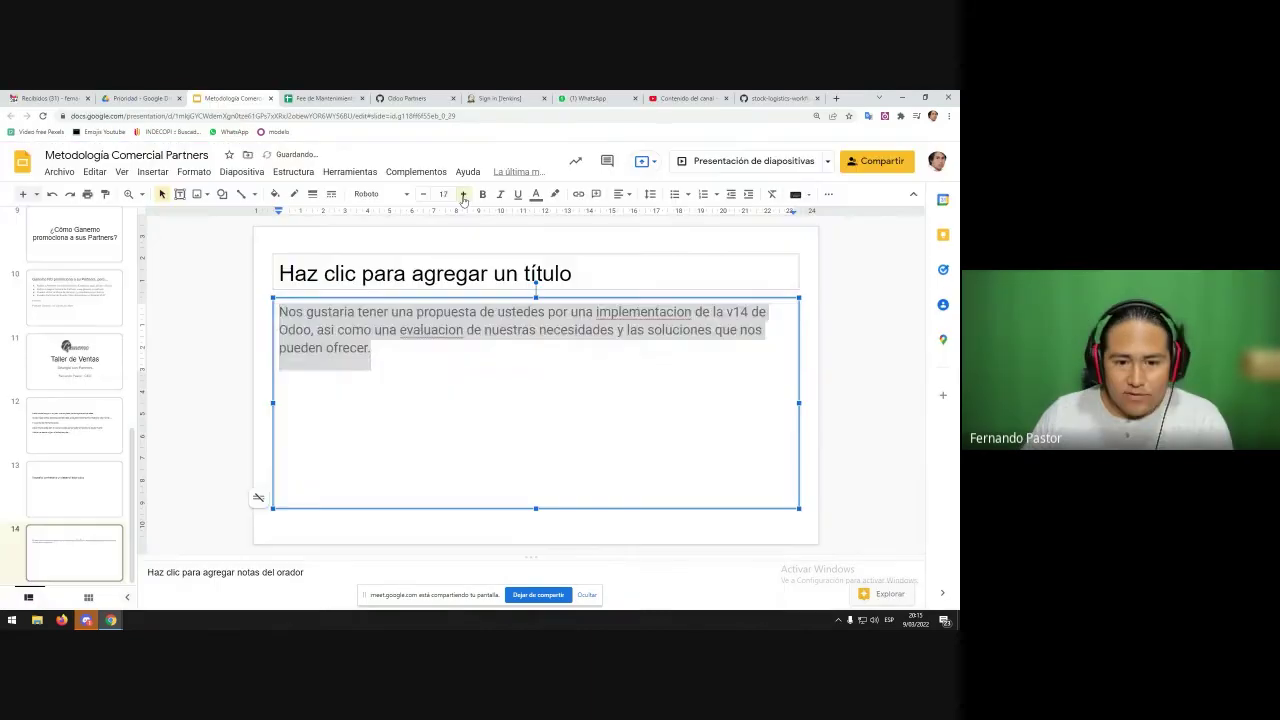
left_click(493, 356)
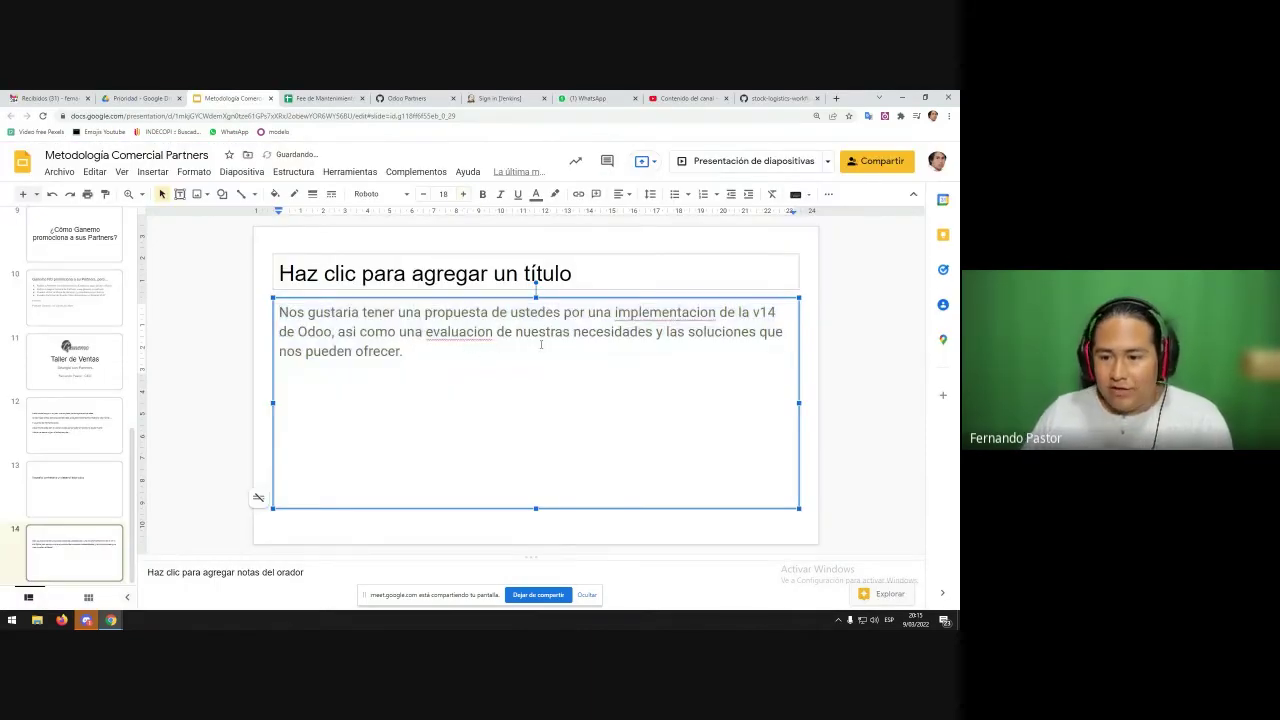
left_click(750, 312)
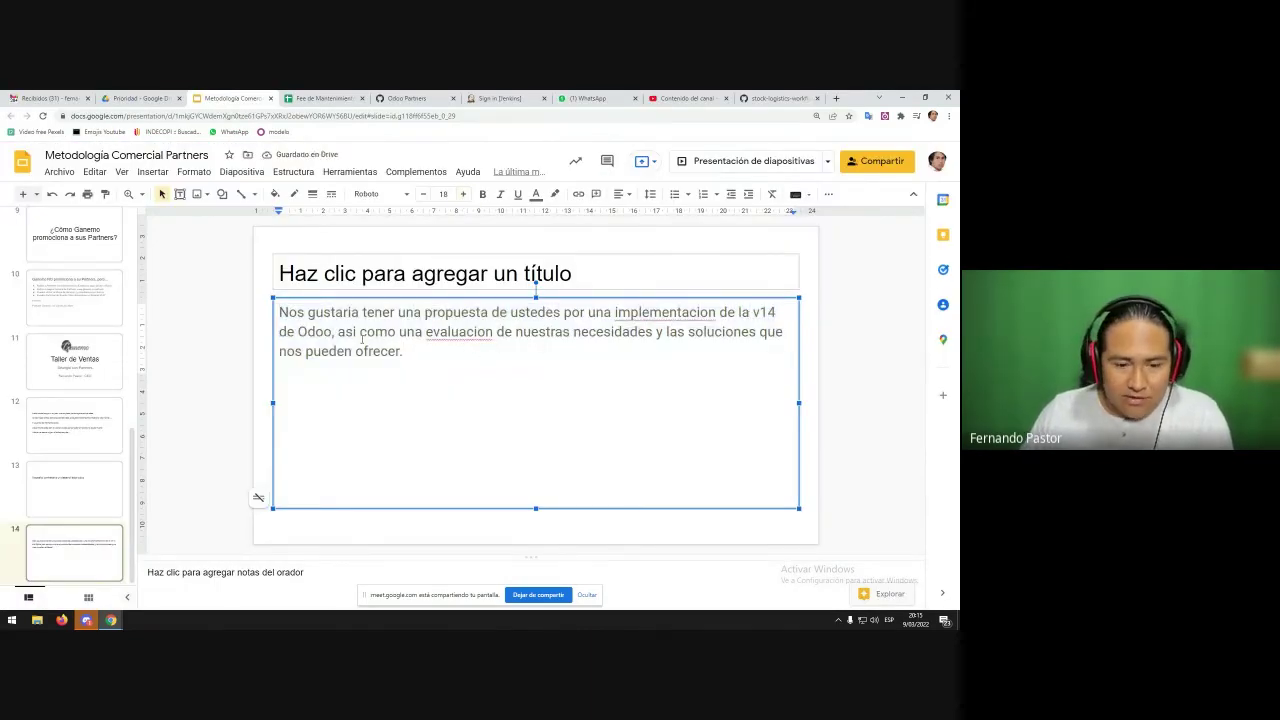
right_click(459, 332)
left_click(566, 332)
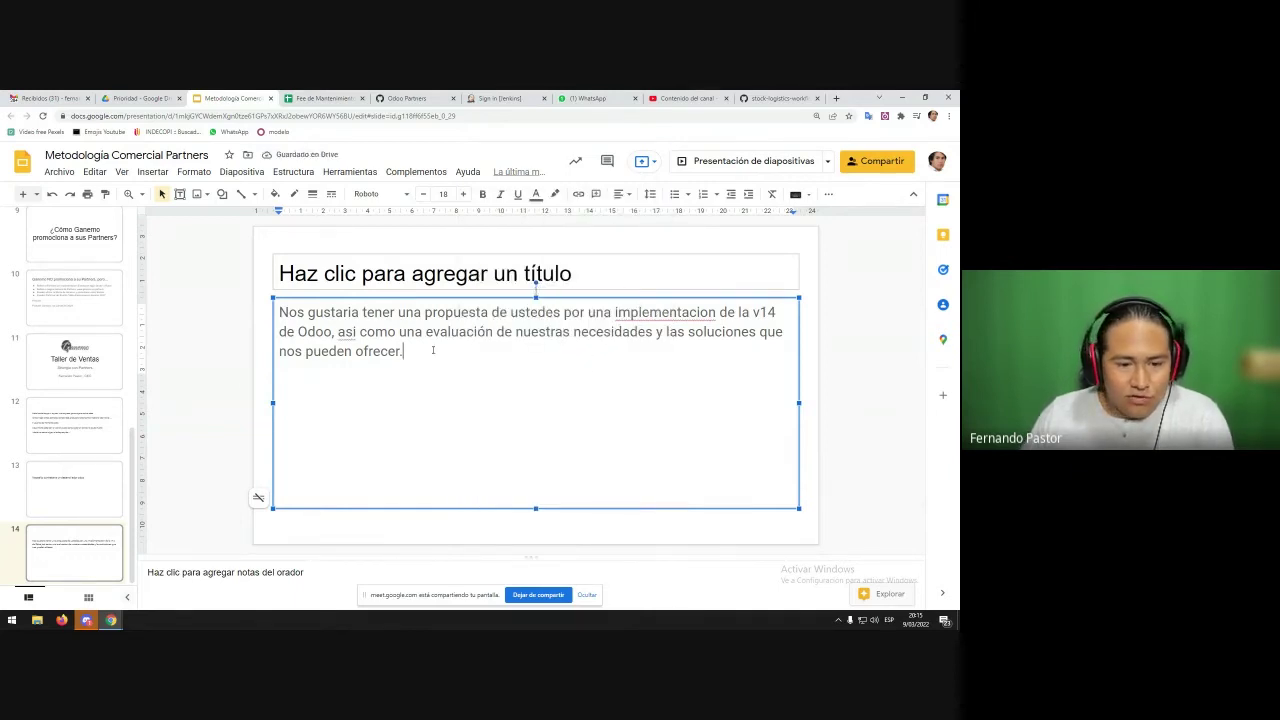
left_click(212, 386)
left_click(440, 333)
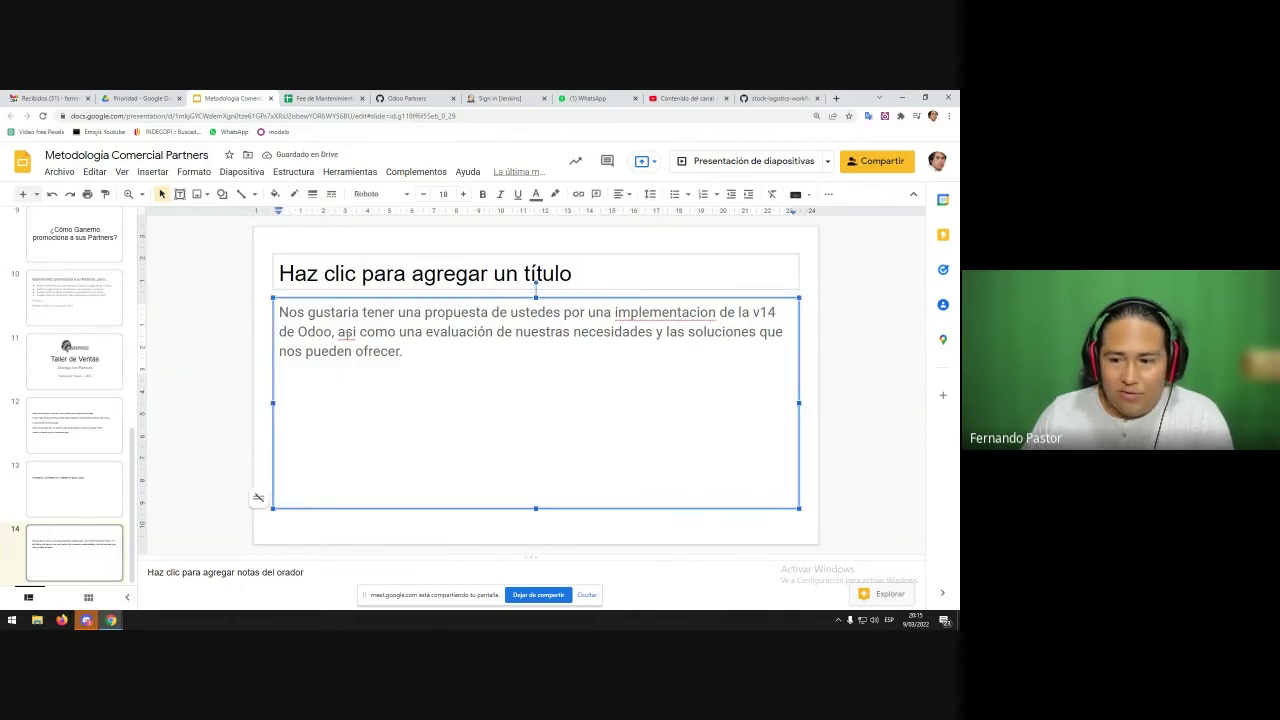